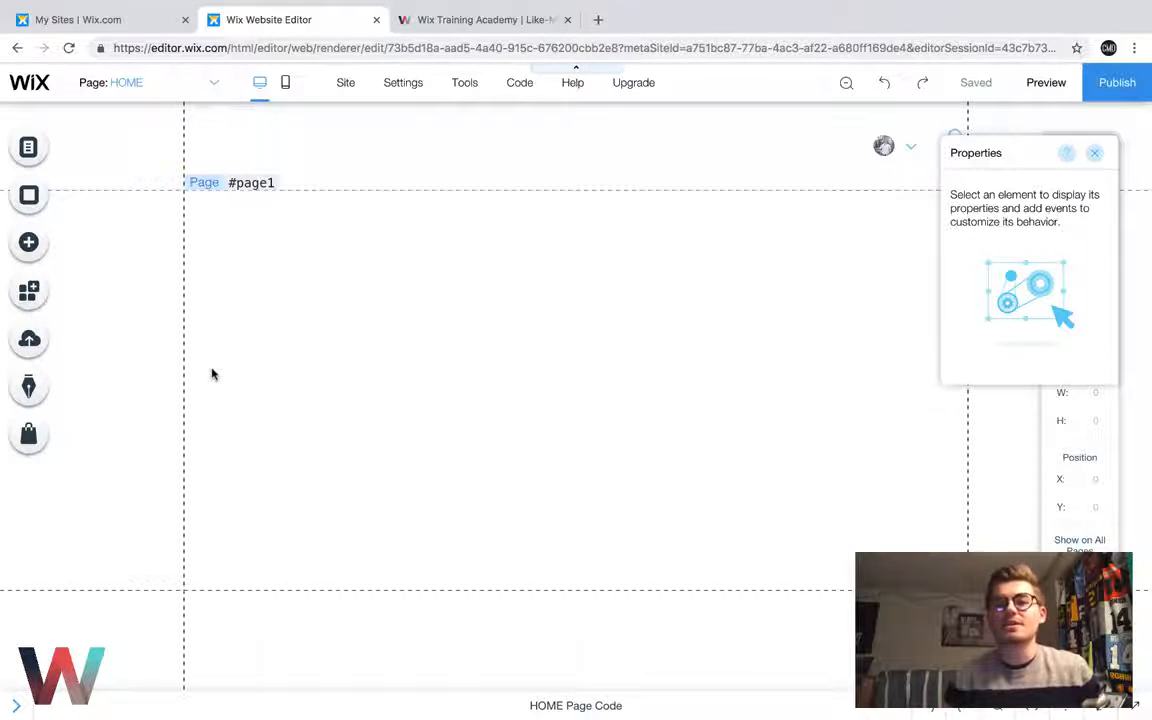
View the Wix Training Academy home page, dismiss its registration form, and return to the Wix Website Editor
click(488, 19)
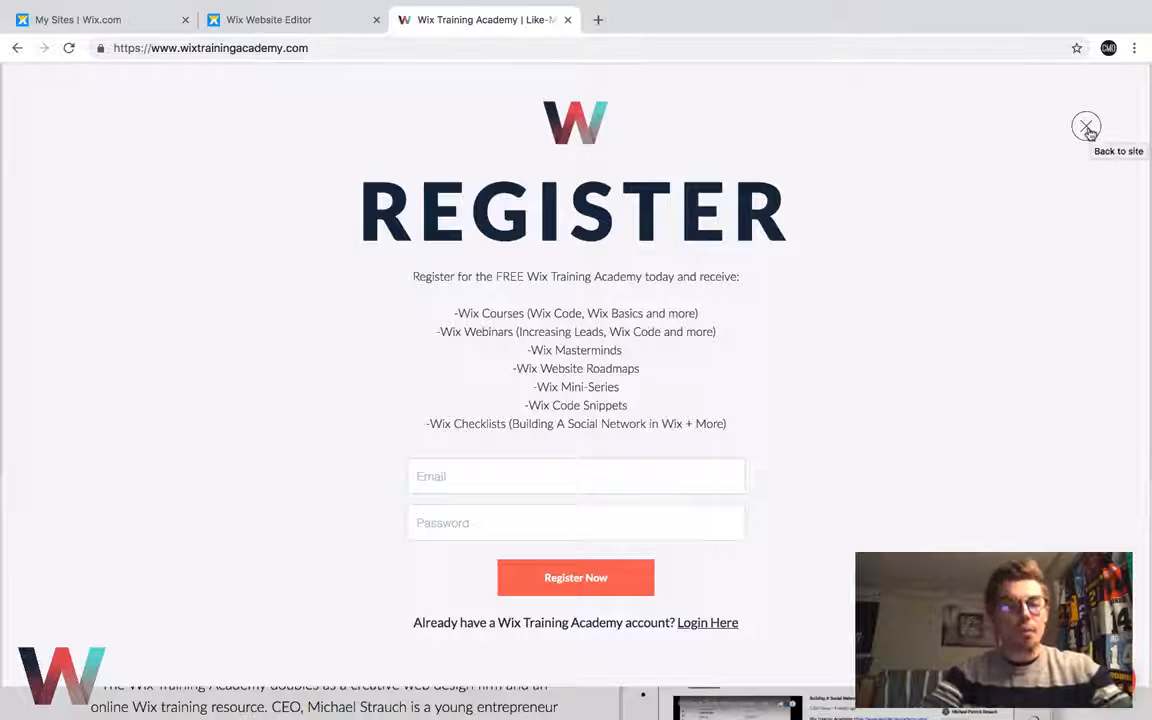
click(1087, 129)
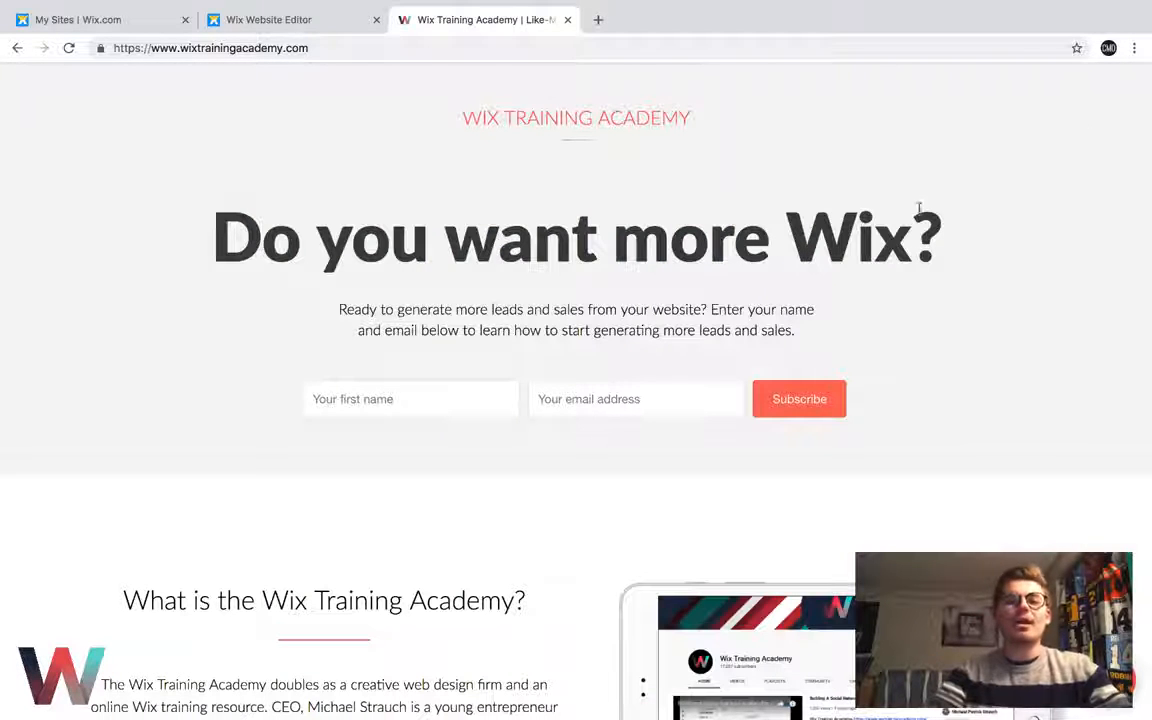
click(338, 24)
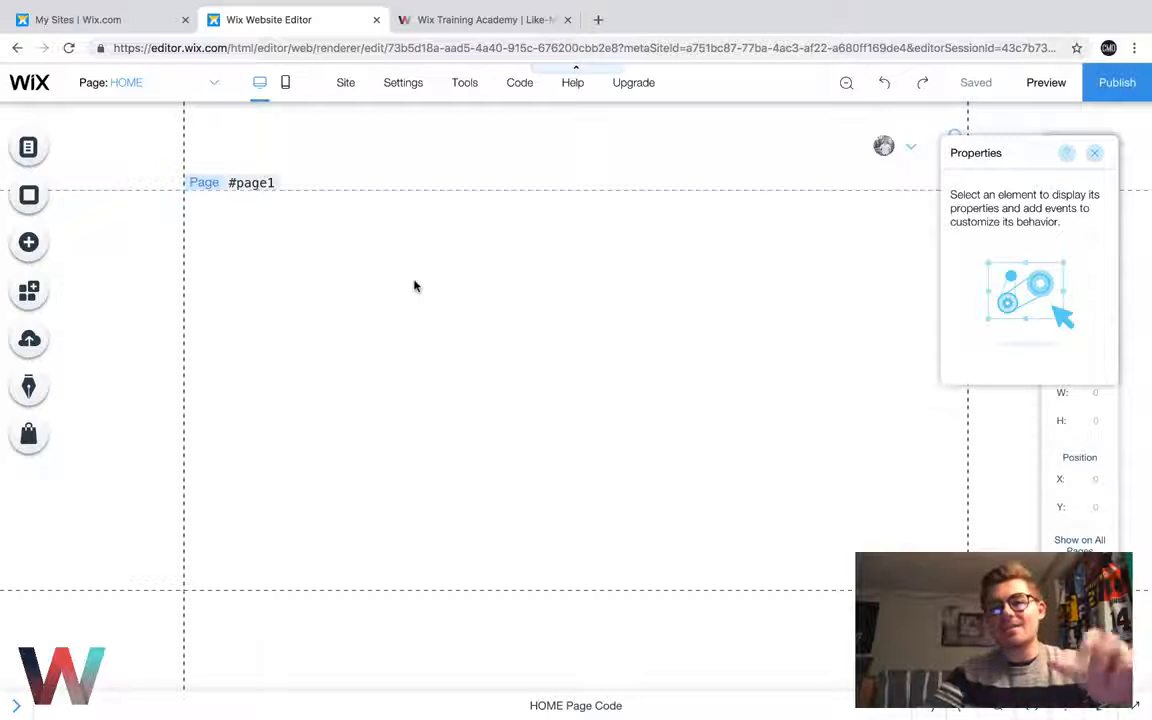
Check that the Wix Code developer tools are turned on and show the Site Structure sidebar
mouse_move(518, 88)
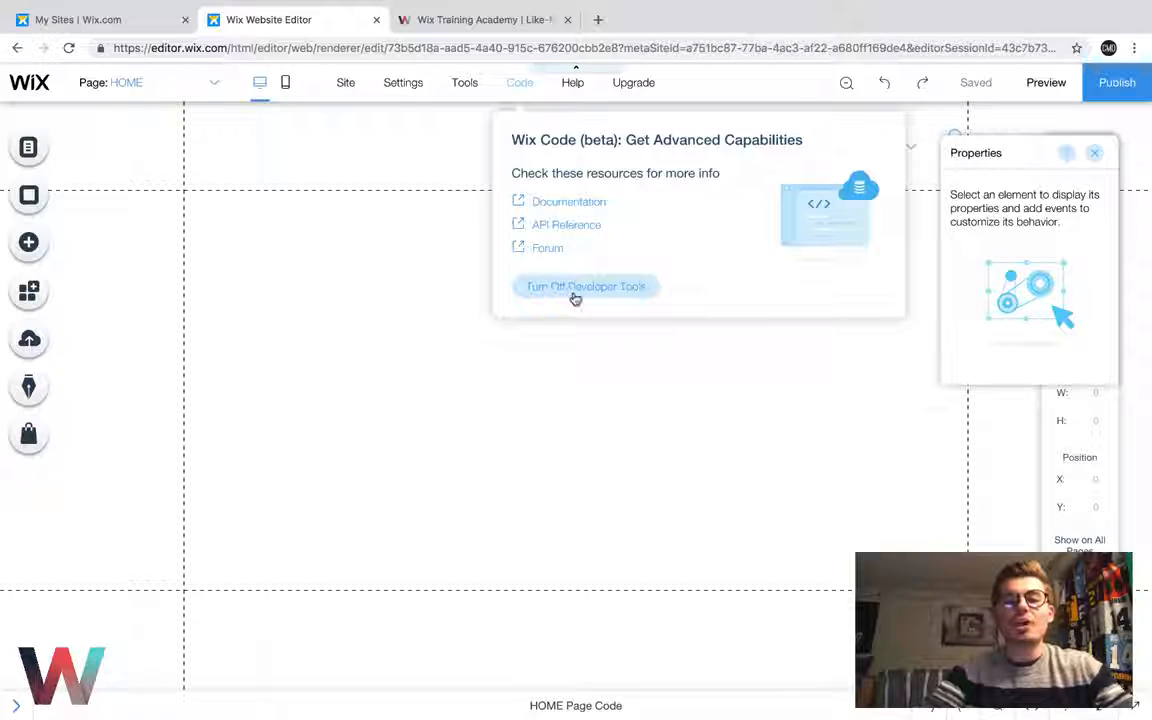
click(460, 386)
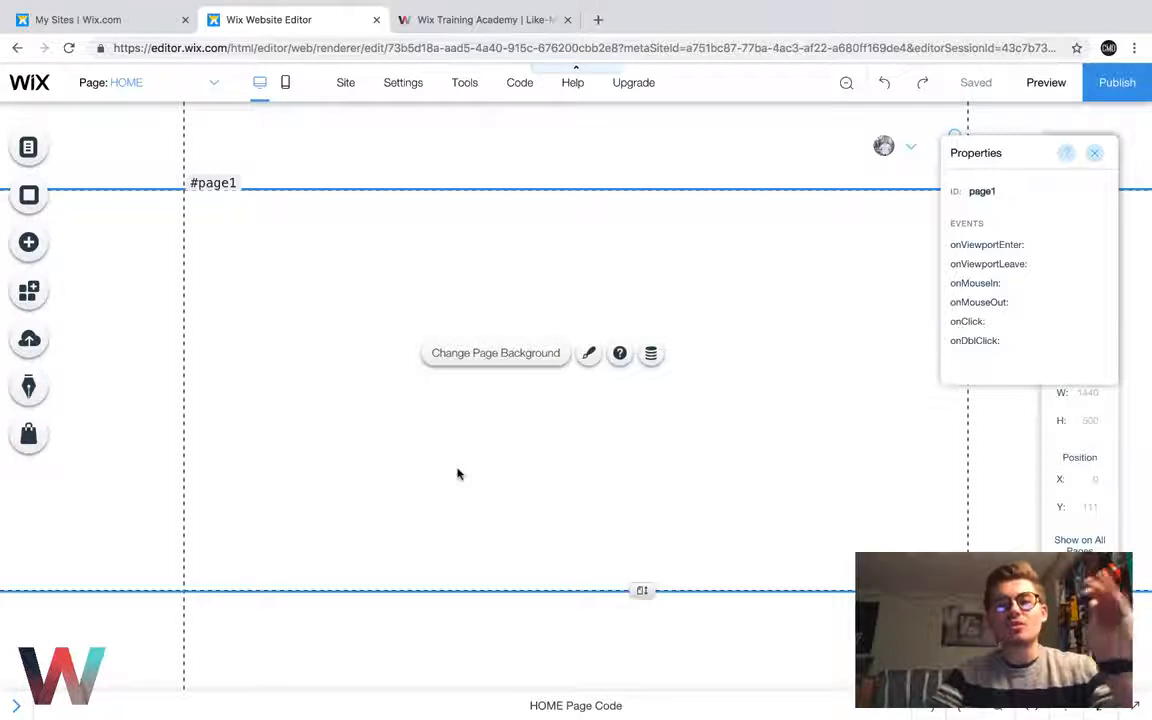
click(14, 706)
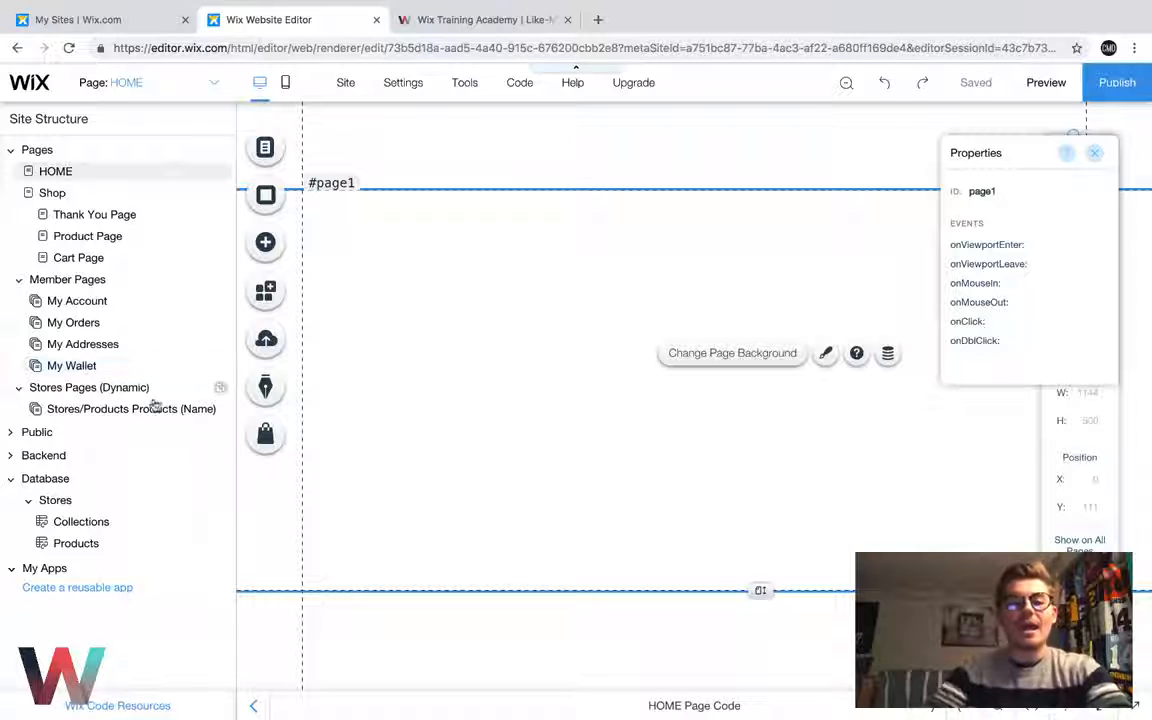
Open the Collections table of the Stores database and look at its Name and MainMedia fields
click(221, 409)
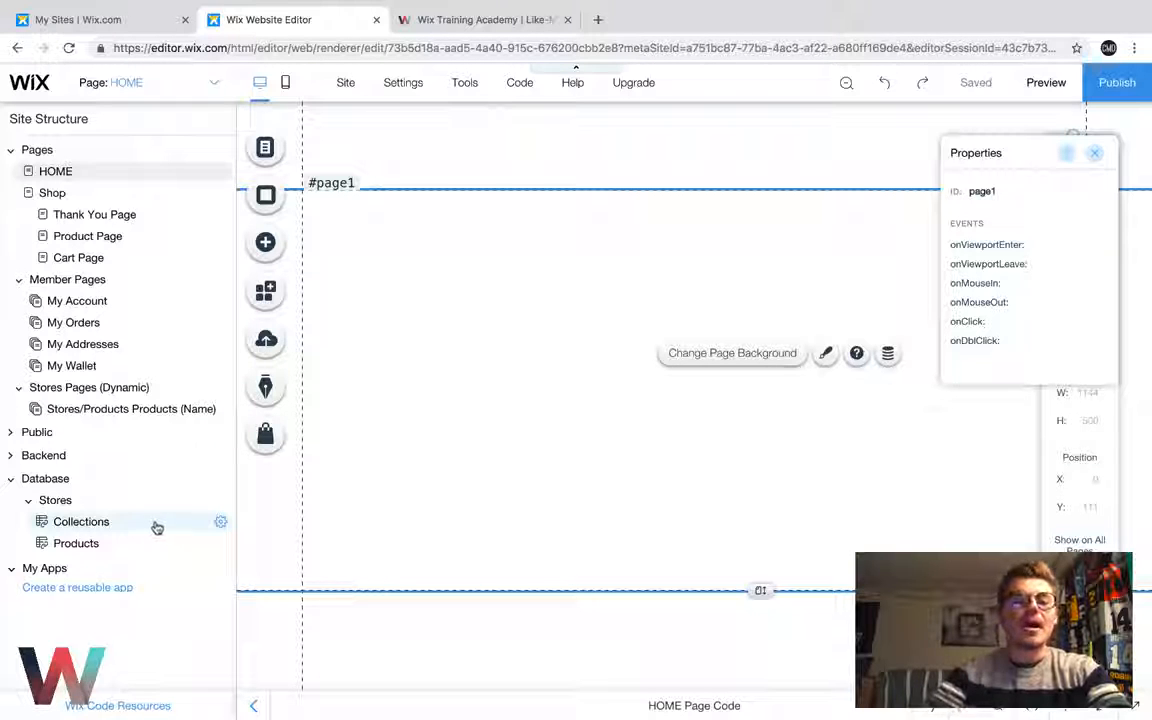
click(54, 501)
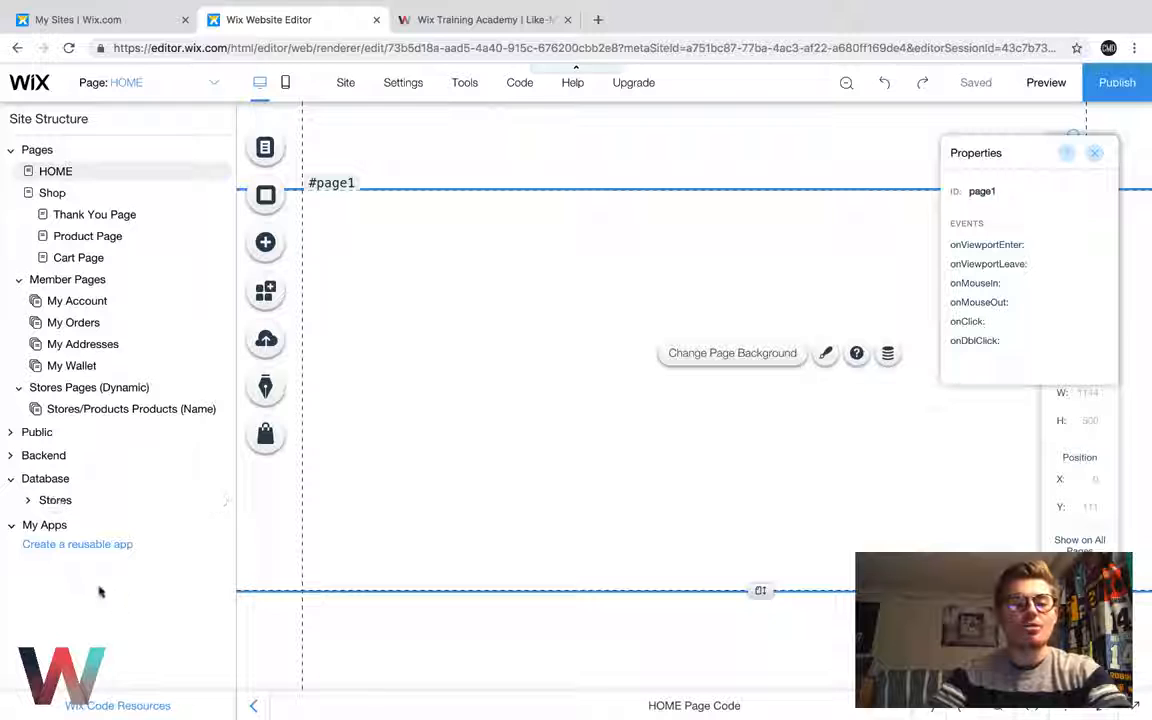
click(57, 502)
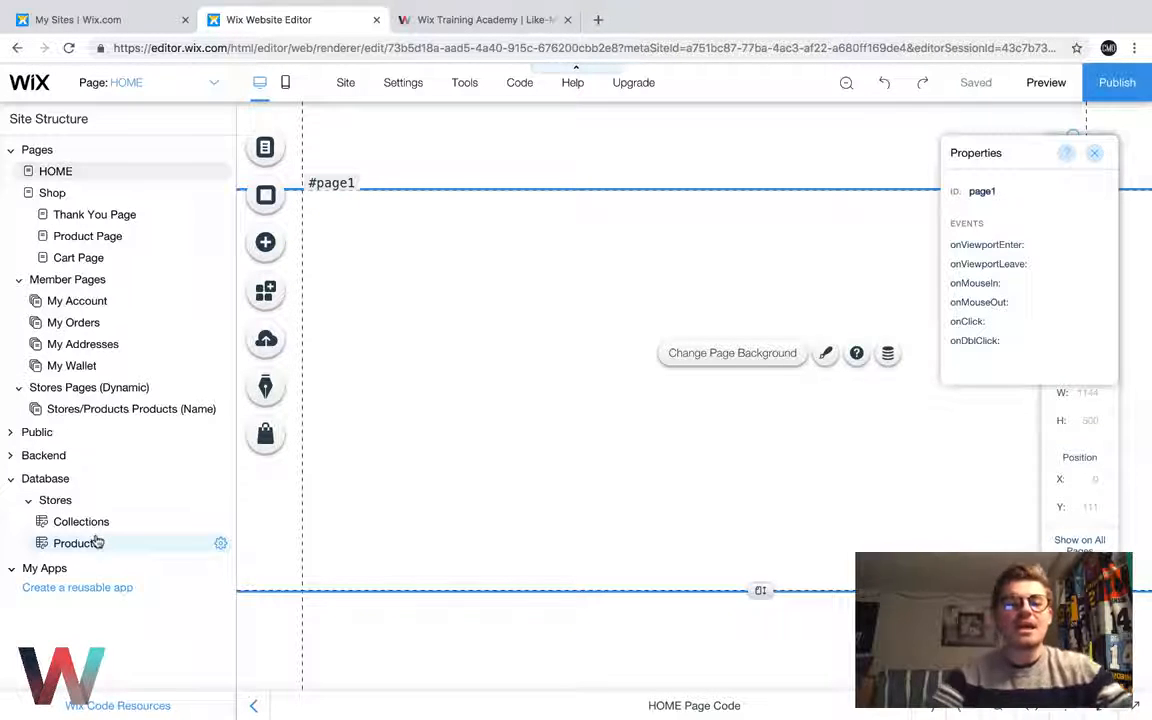
click(98, 523)
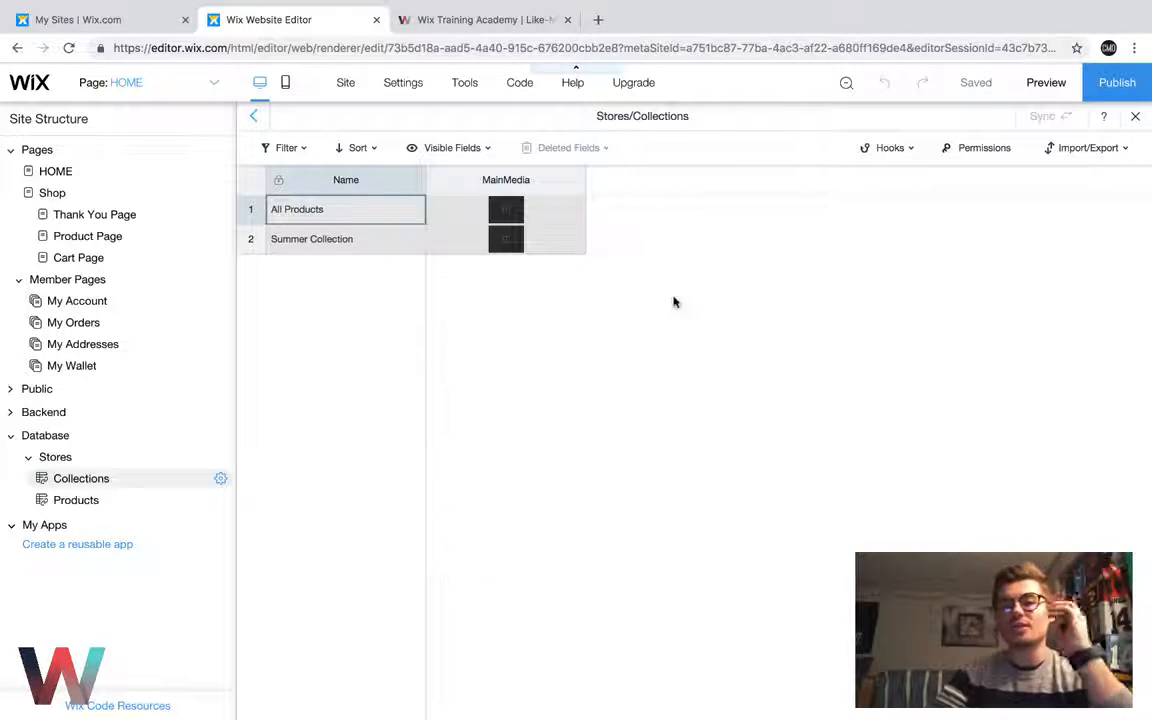
mouse_move(512, 218)
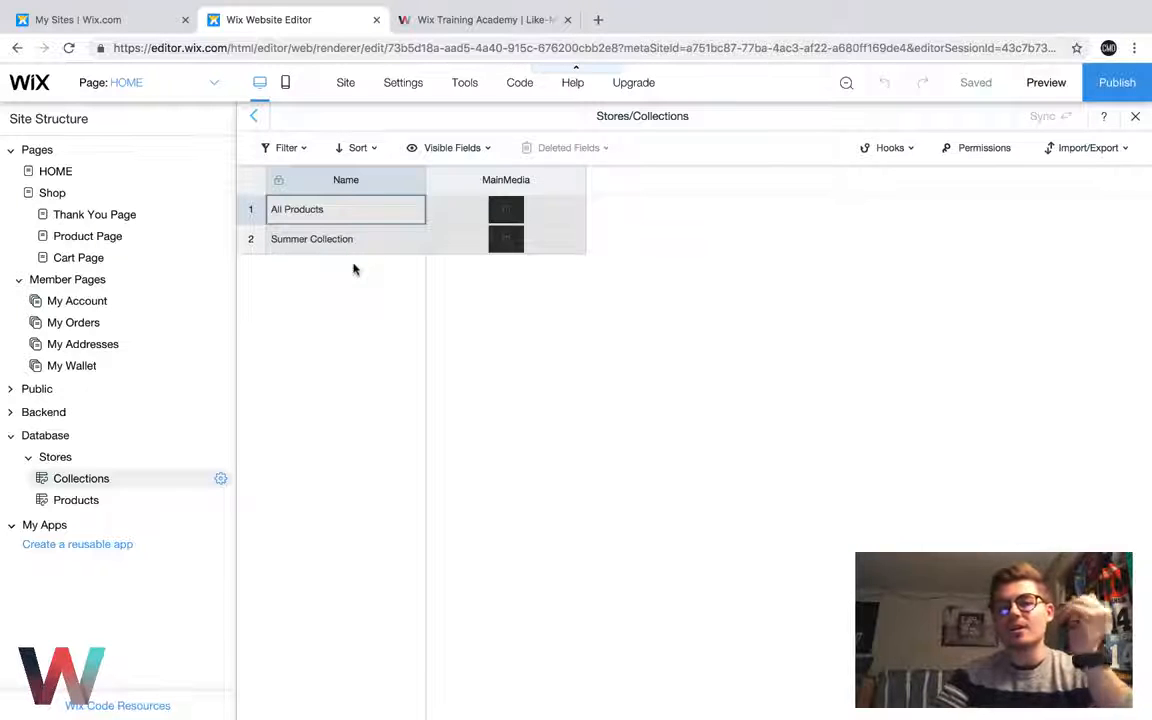
Open the Products table of the Stores database and survey all of its fields
click(124, 505)
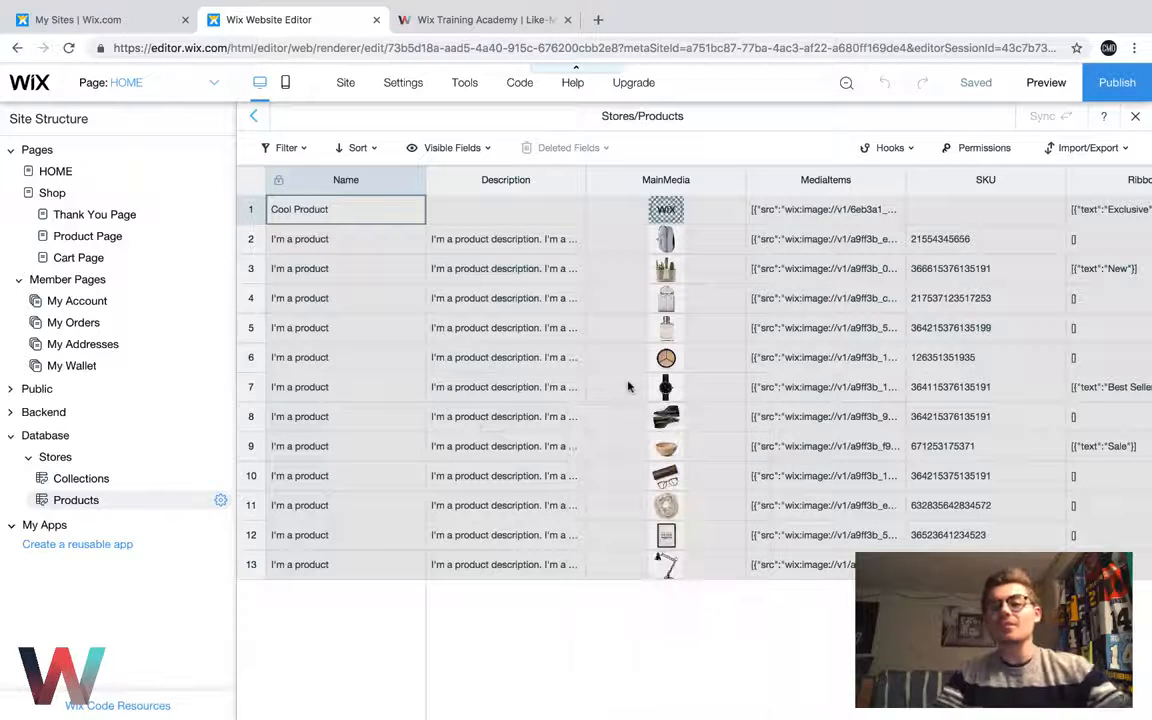
scroll(628, 387, right, 5)
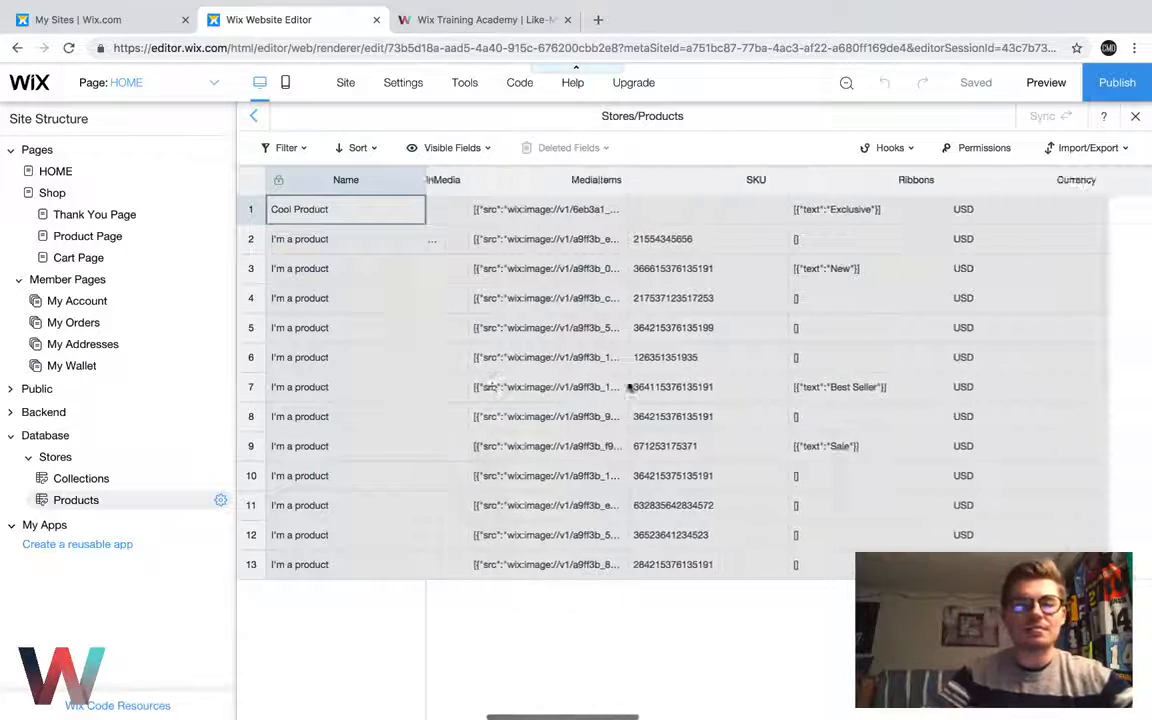
scroll(628, 387, right, 10)
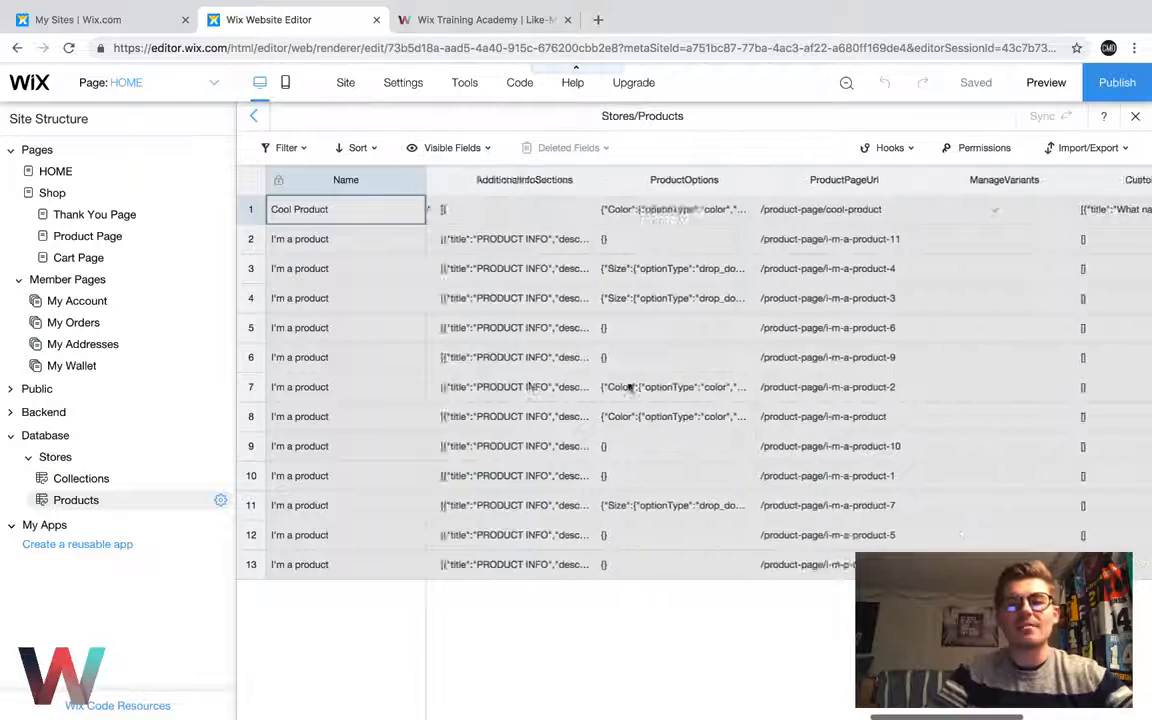
scroll(628, 387, right, 4)
scroll(628, 387, left, 12)
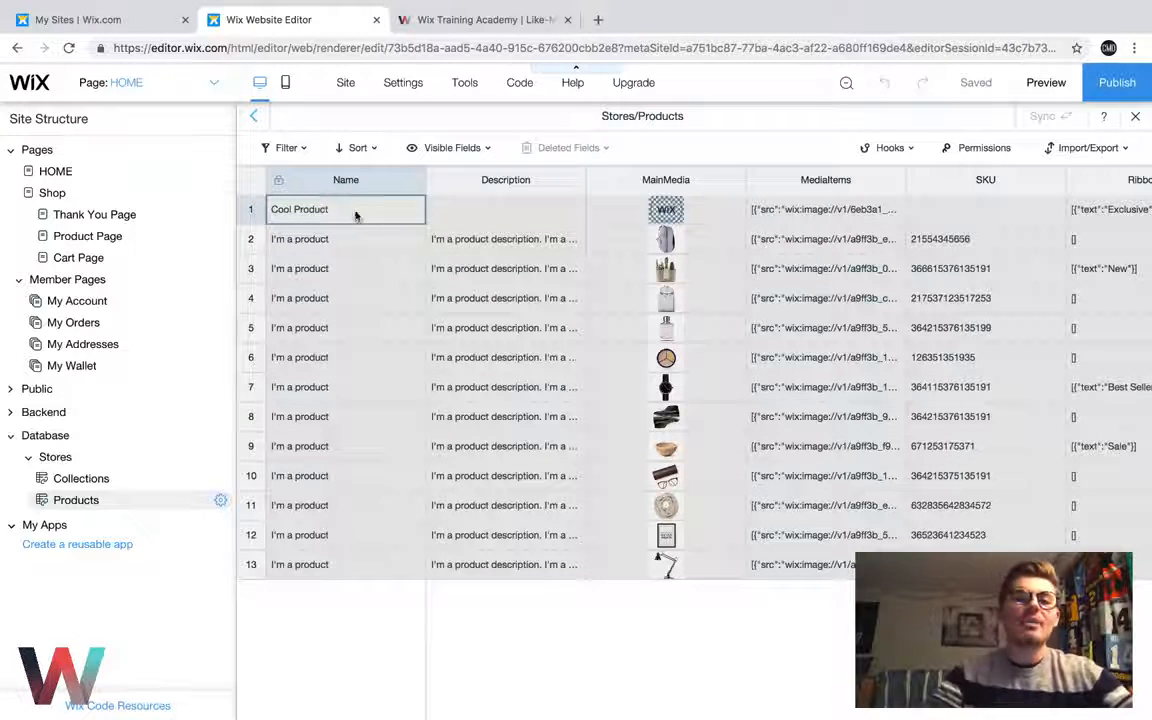
Examine the Cool Product row in the Products table, from its description, media, SKU and ribbons through its price fields
scroll(476, 226, right, 2)
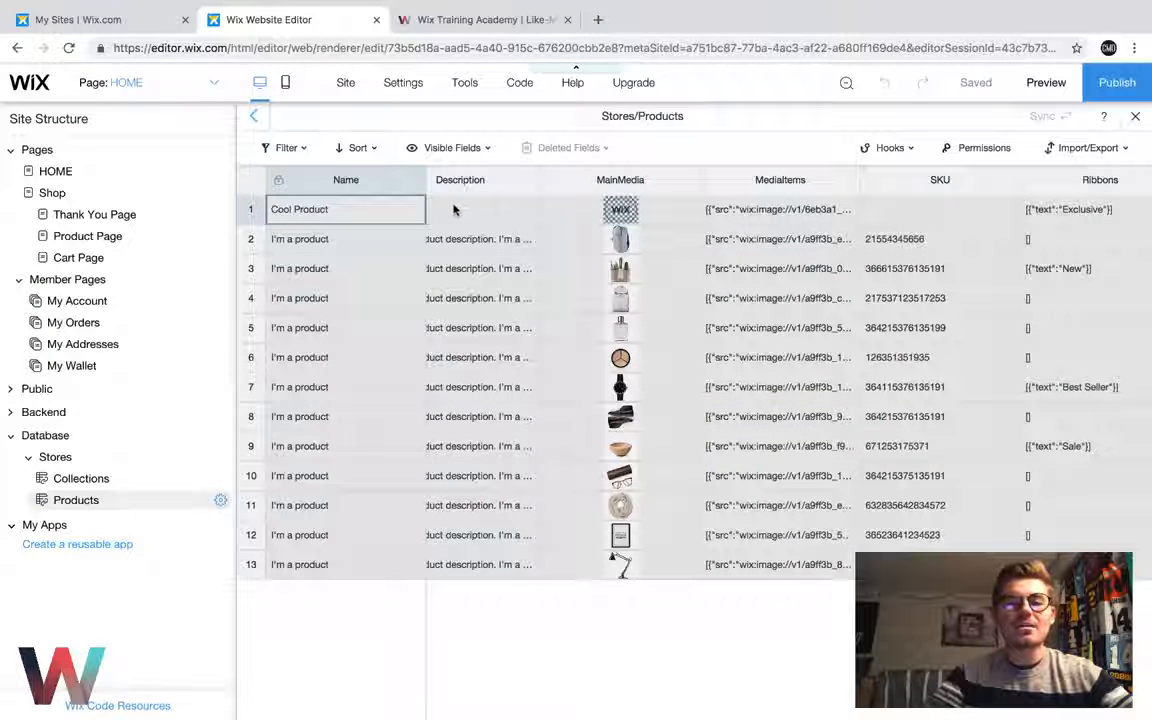
click(463, 213)
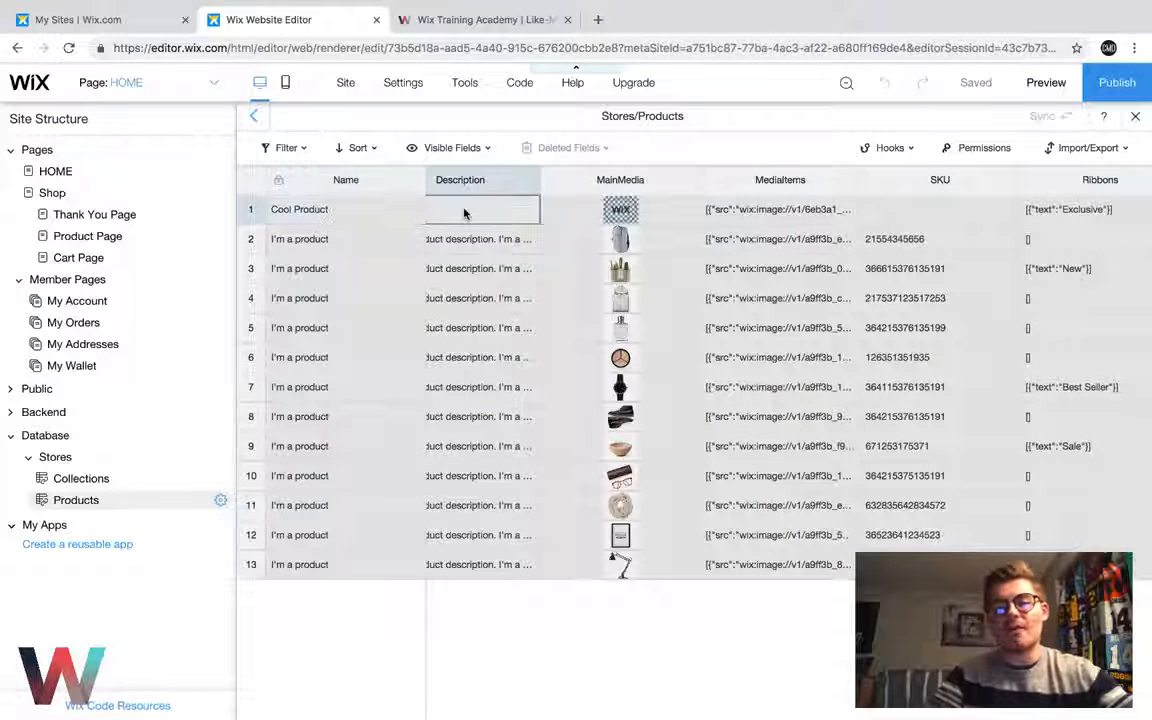
scroll(465, 213, right, 6)
mouse_move(465, 213)
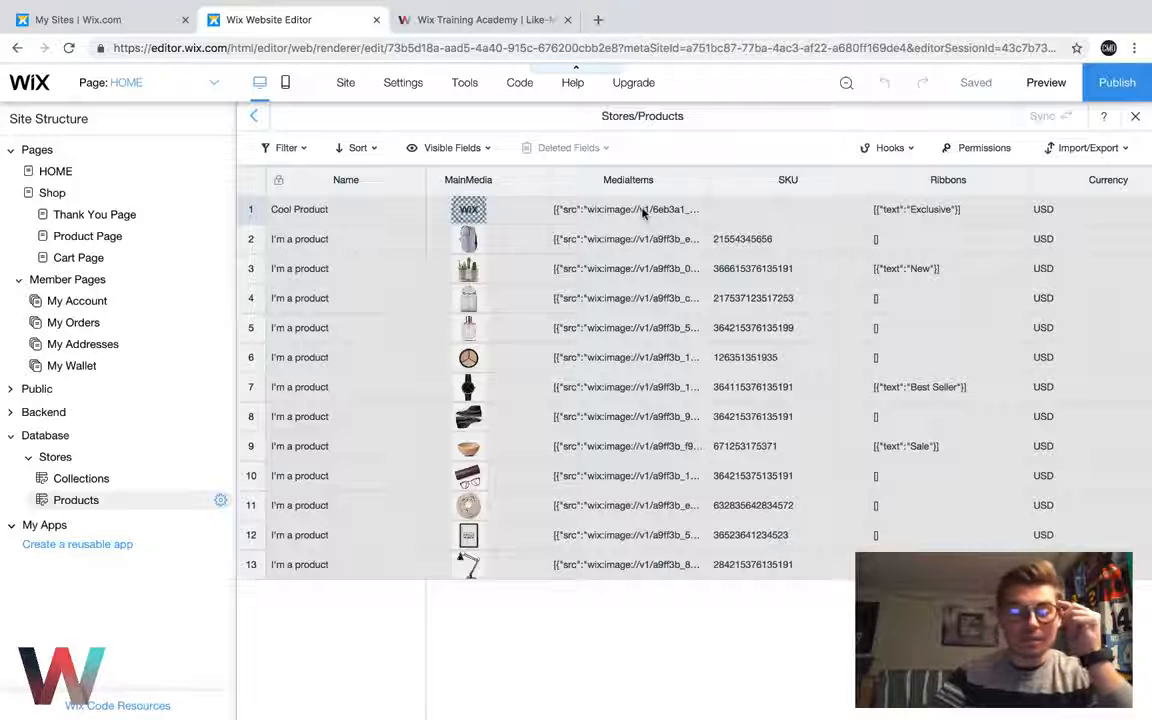
scroll(643, 213, right, 1)
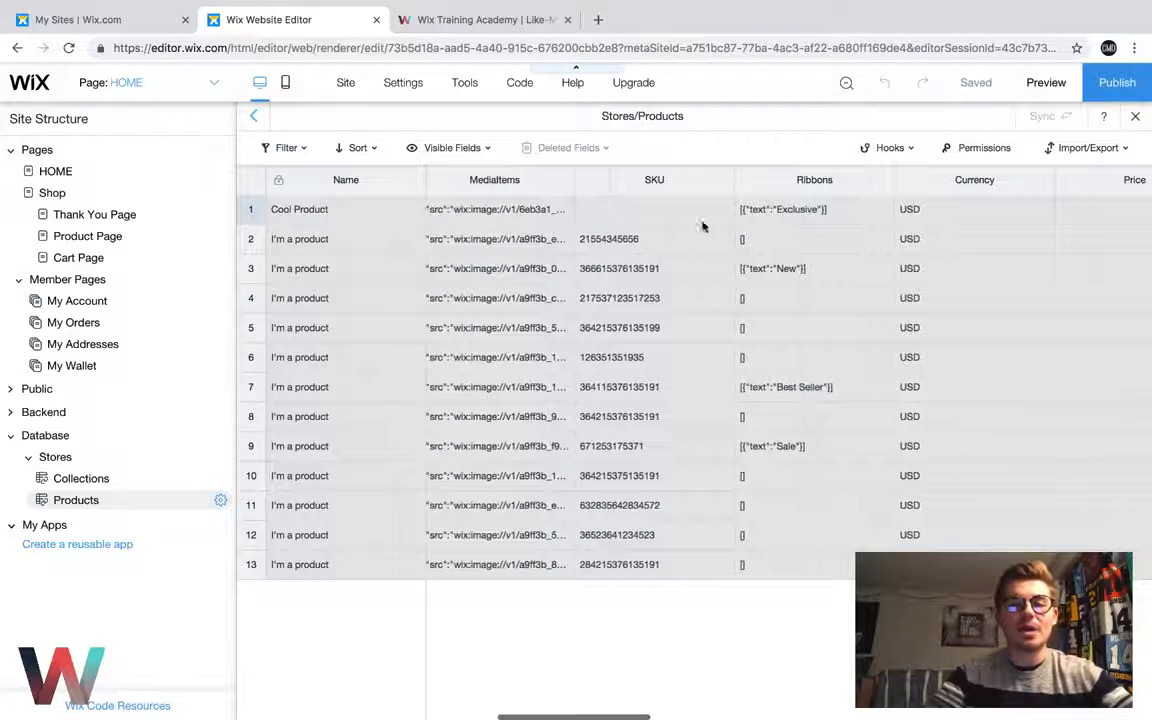
scroll(627, 237, right, 1)
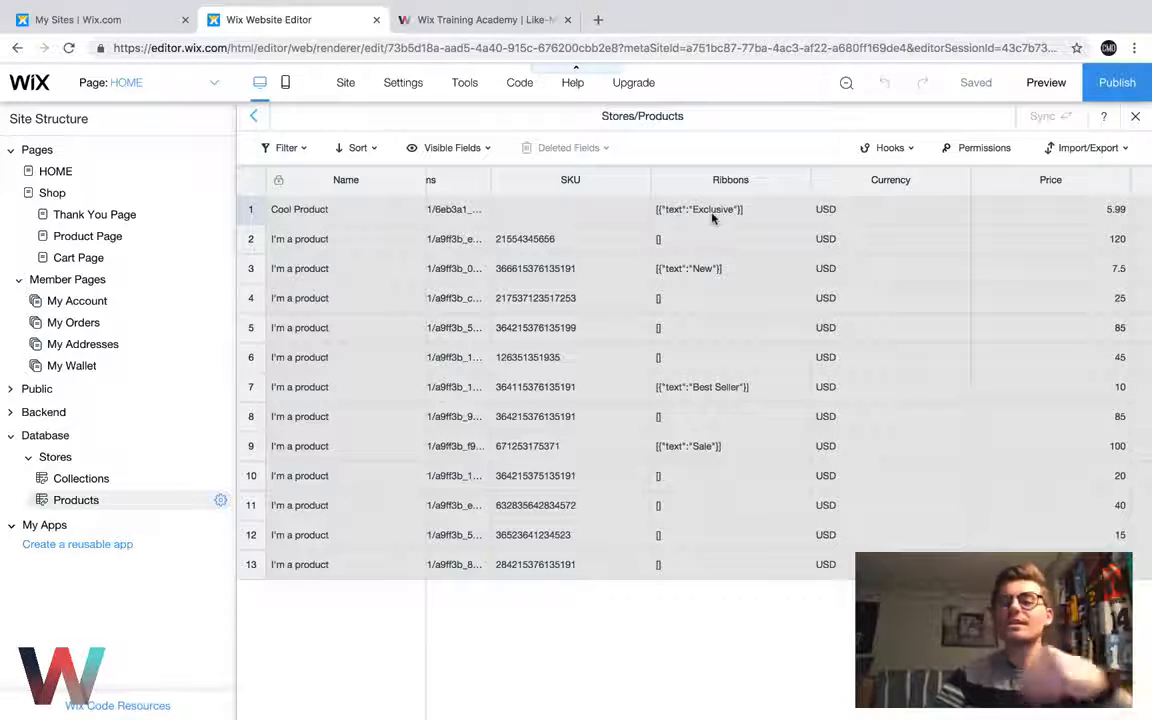
scroll(712, 218, right, 5)
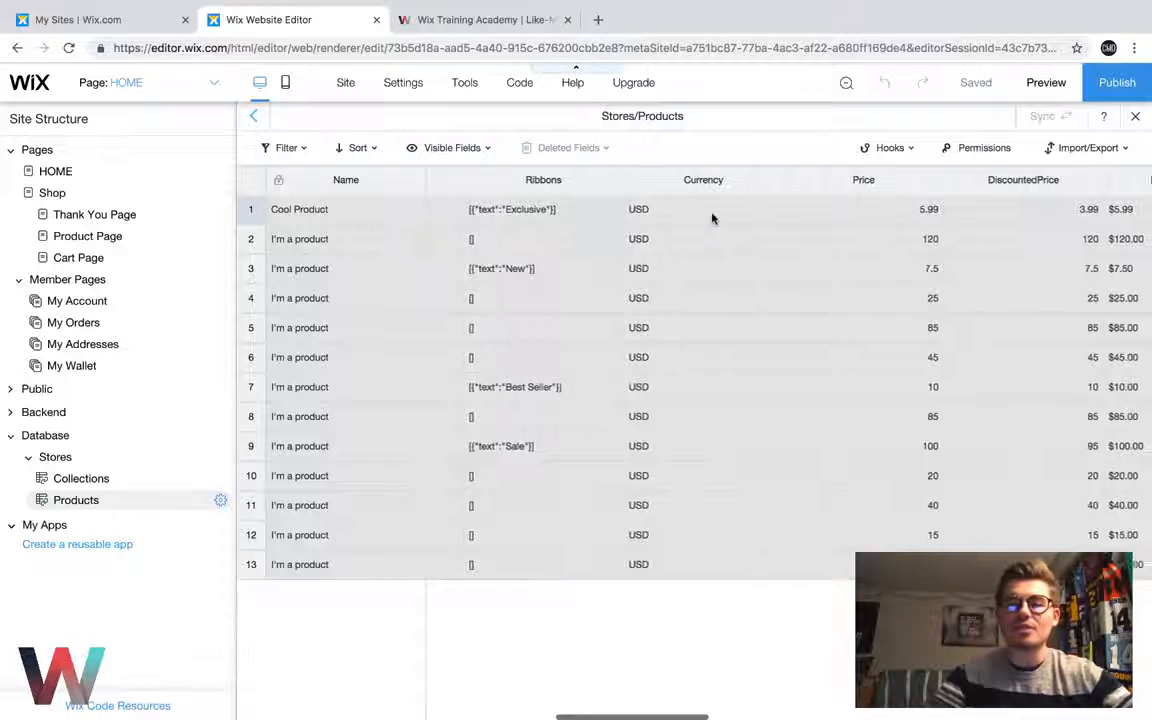
scroll(822, 228, right, 3)
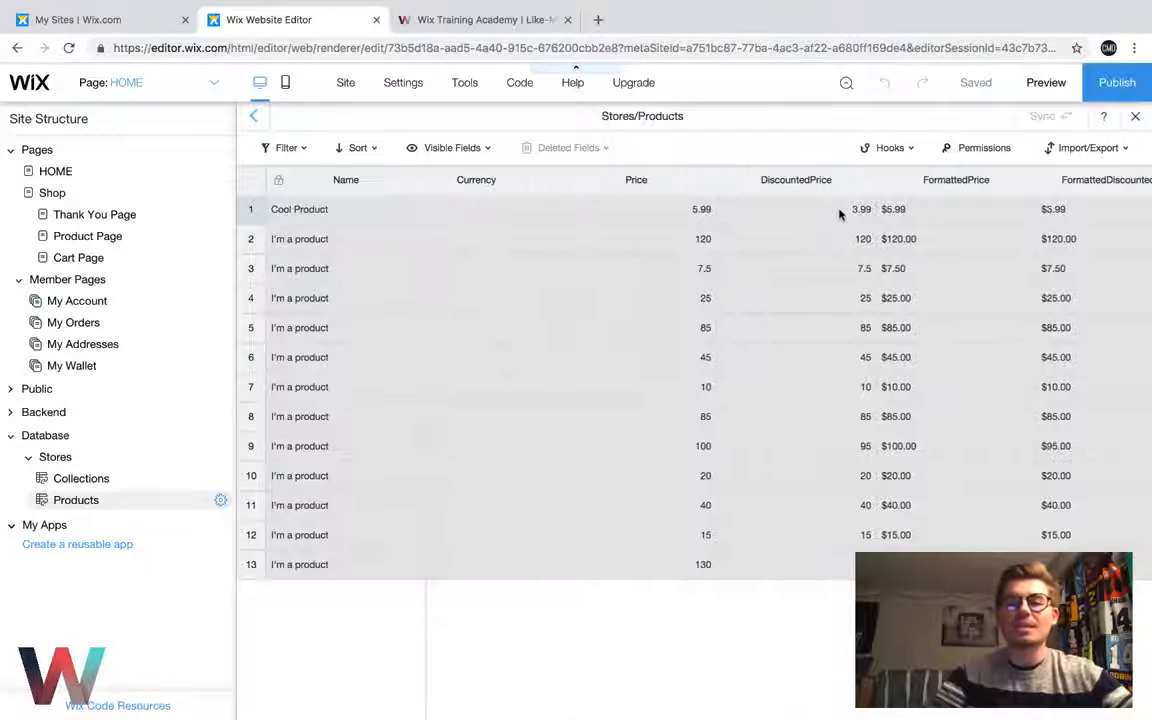
scroll(776, 231, right, 2)
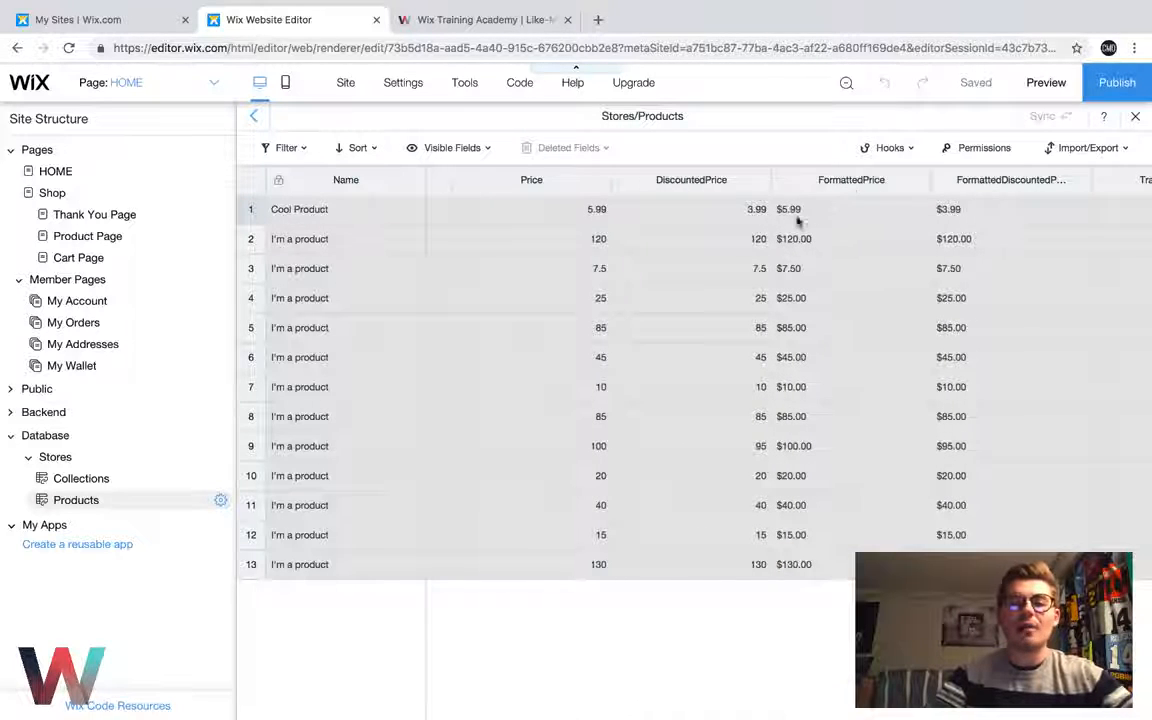
scroll(765, 231, right, 4)
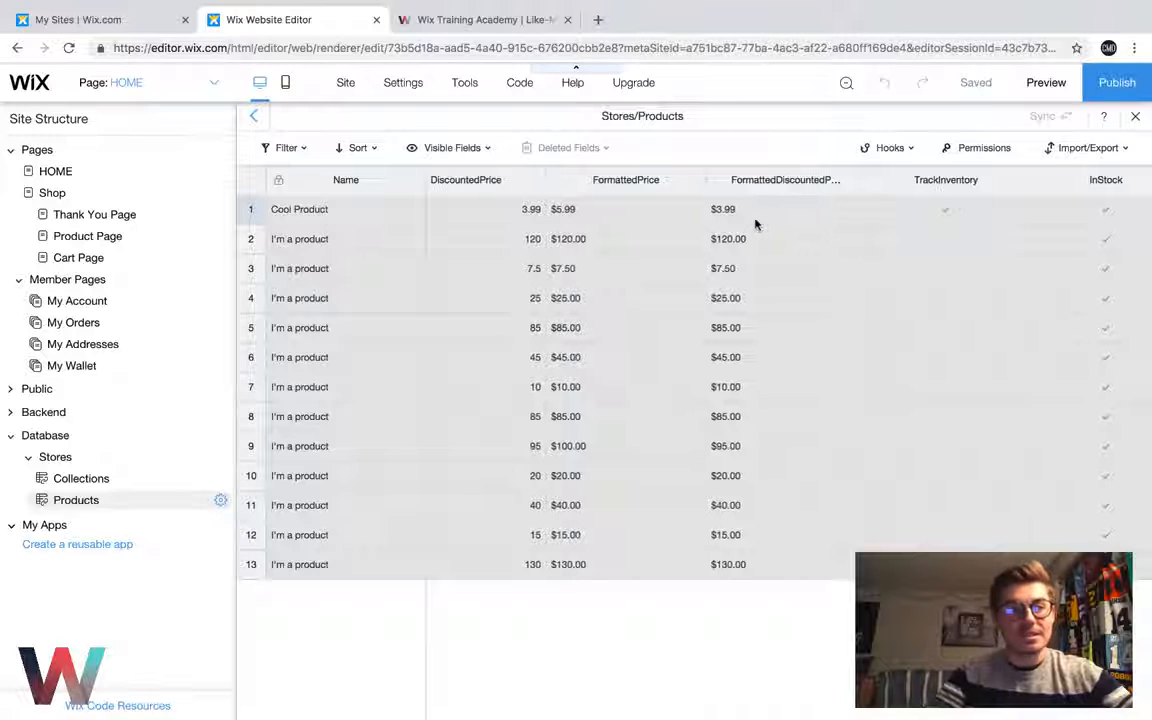
Examine the inventory, additional info, product options, page URL, variants, custom text, type, slug and weight fields of the Products table
scroll(756, 224, right, 4)
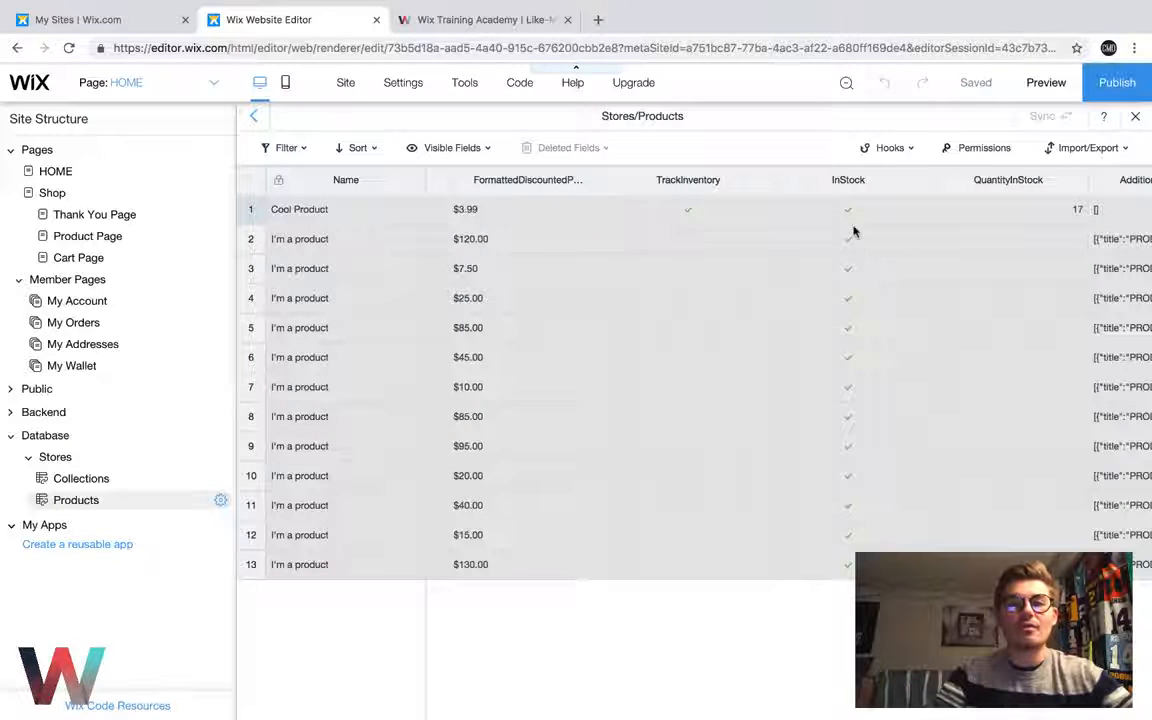
scroll(860, 222, right, 3)
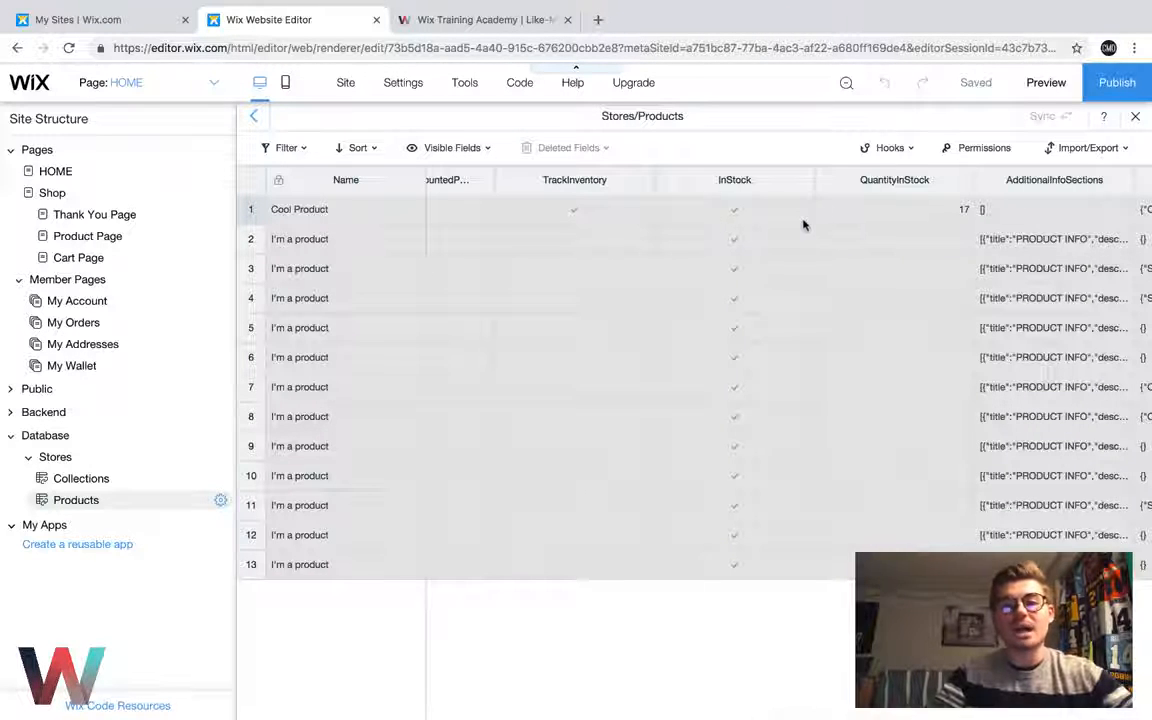
scroll(804, 225, right, 2)
scroll(770, 218, right, 3)
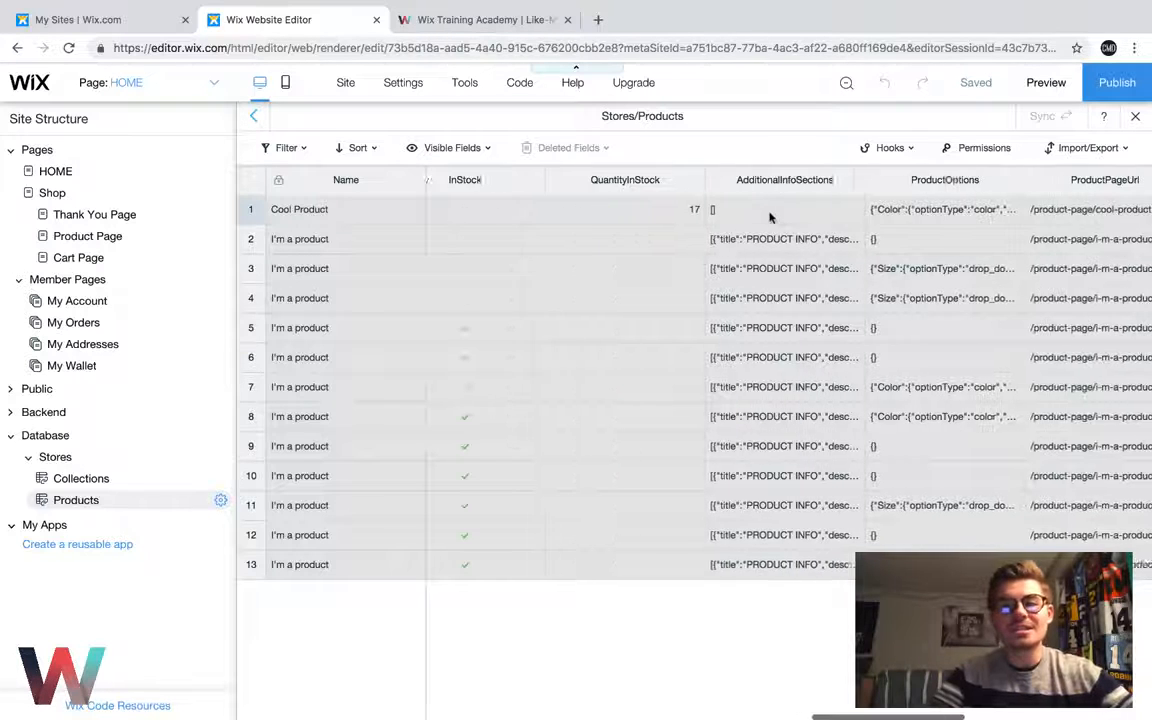
scroll(768, 218, right, 6)
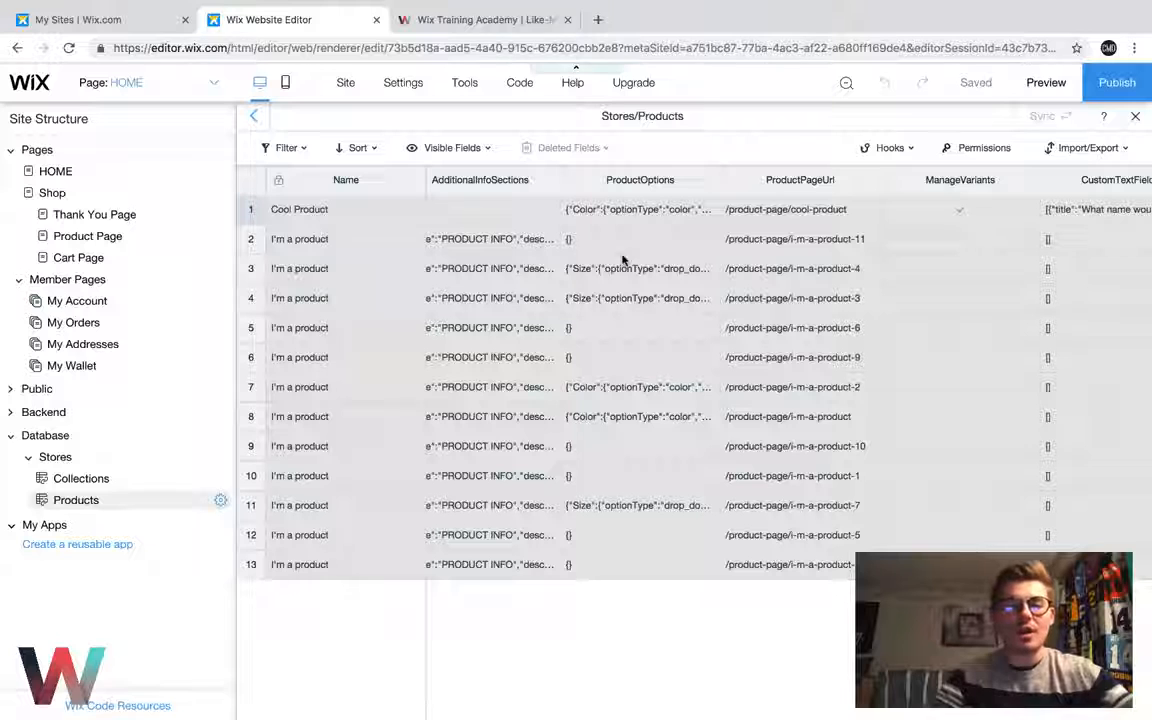
scroll(826, 229, right, 4)
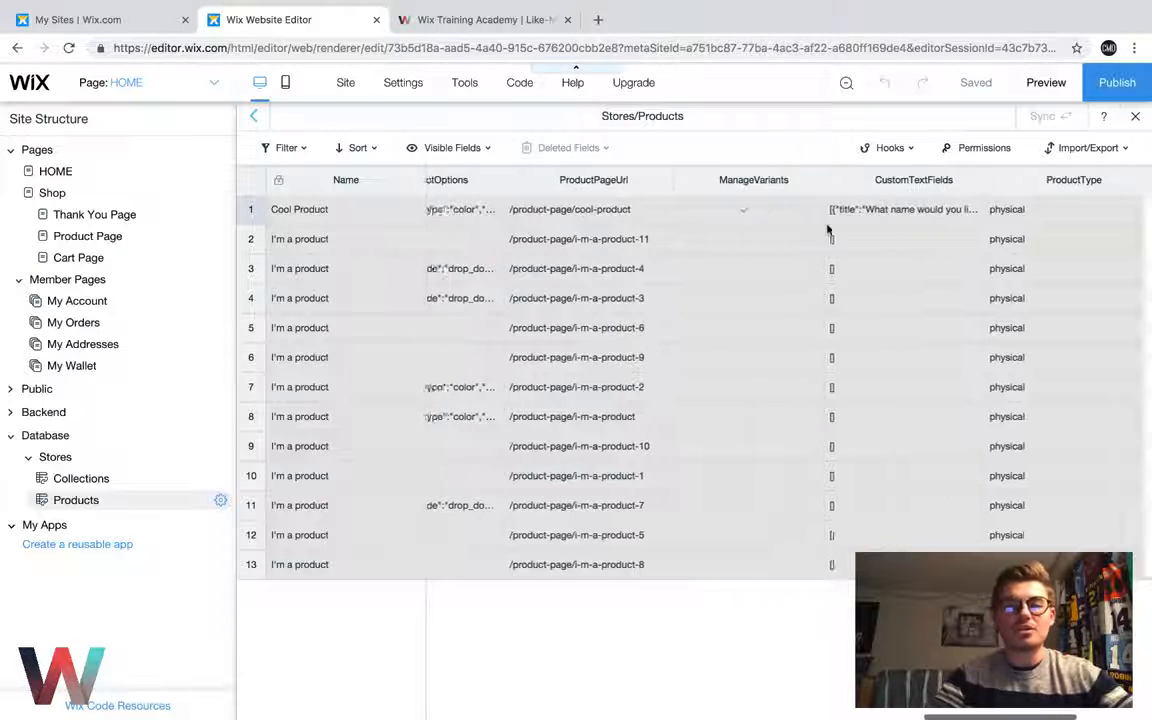
scroll(826, 229, right, 1)
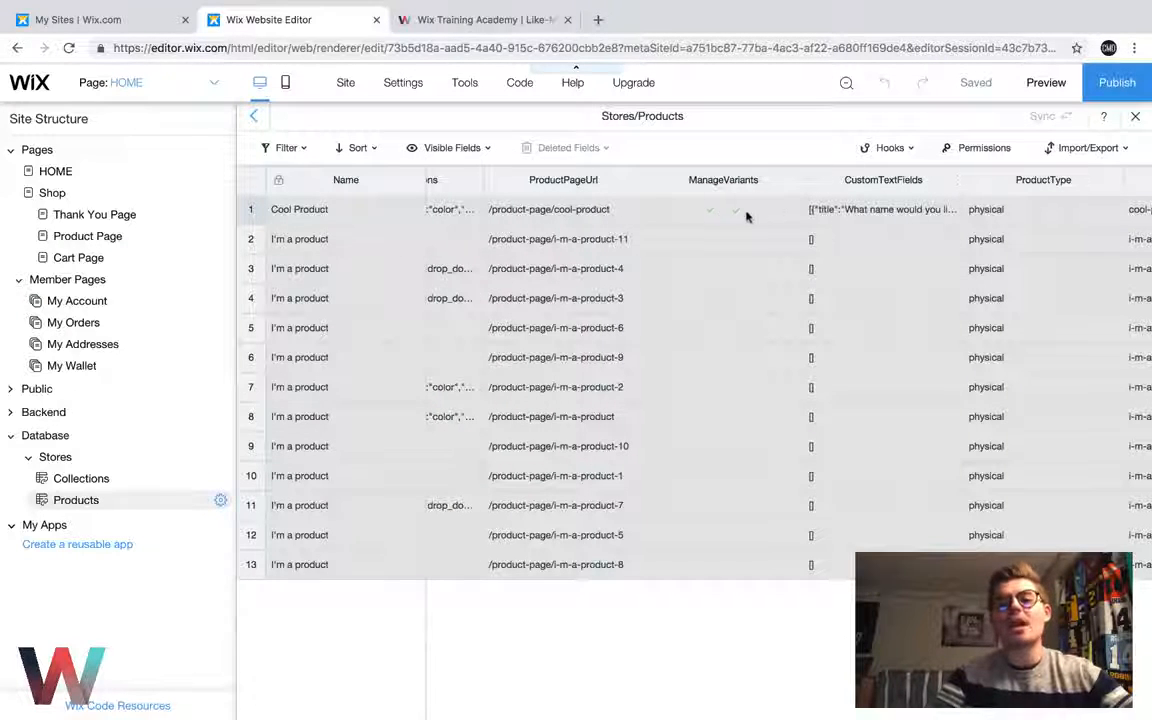
scroll(746, 217, right, 5)
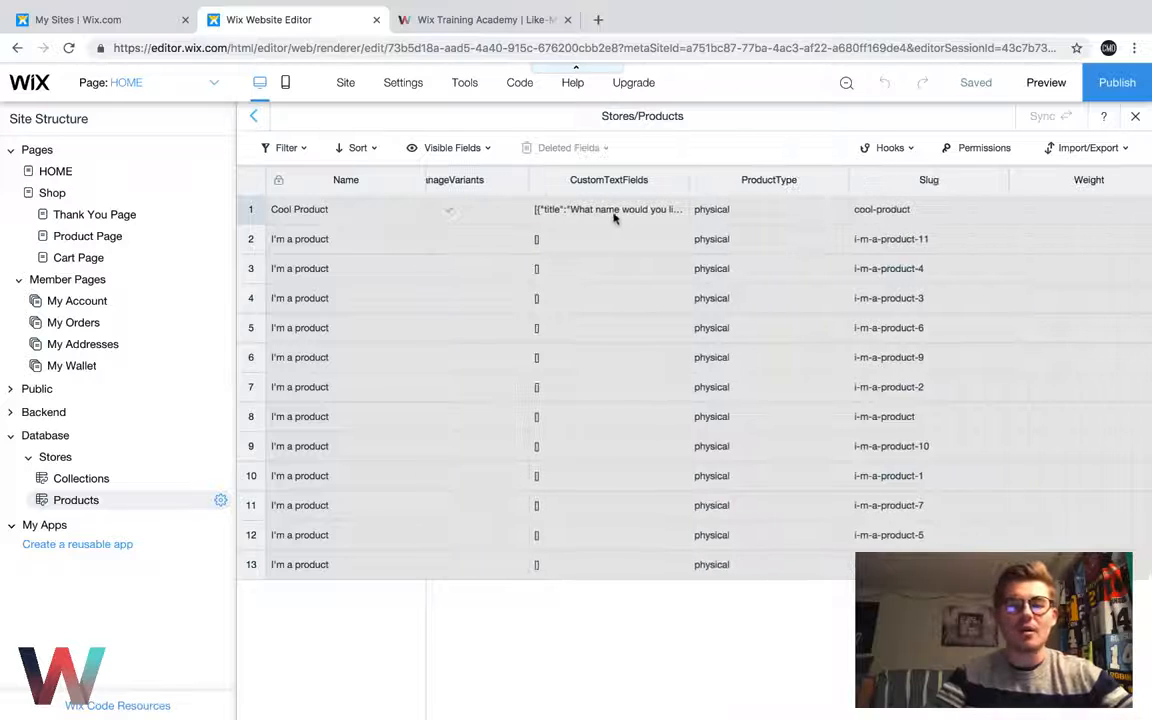
scroll(601, 213, right, 1)
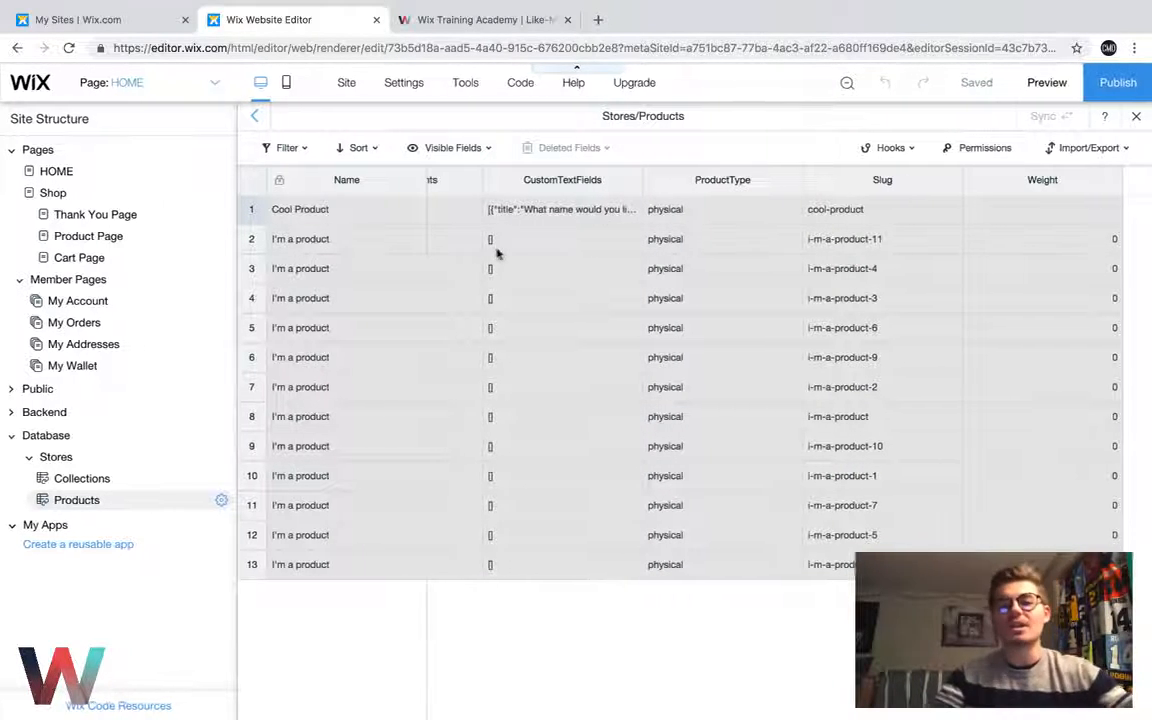
scroll(708, 265, right, 5)
scroll(708, 265, left, 10)
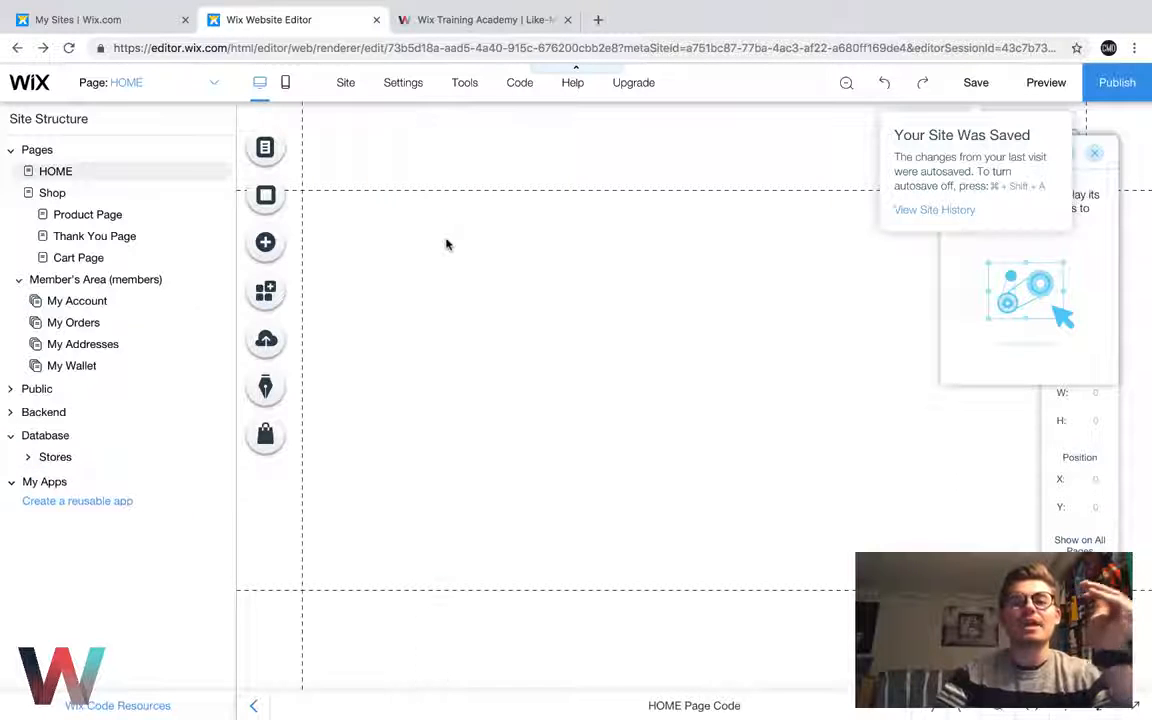
Add a dynamic item page for the Products collection of the Stores database, with the URL Stores/Products/{Name}
click(66, 458)
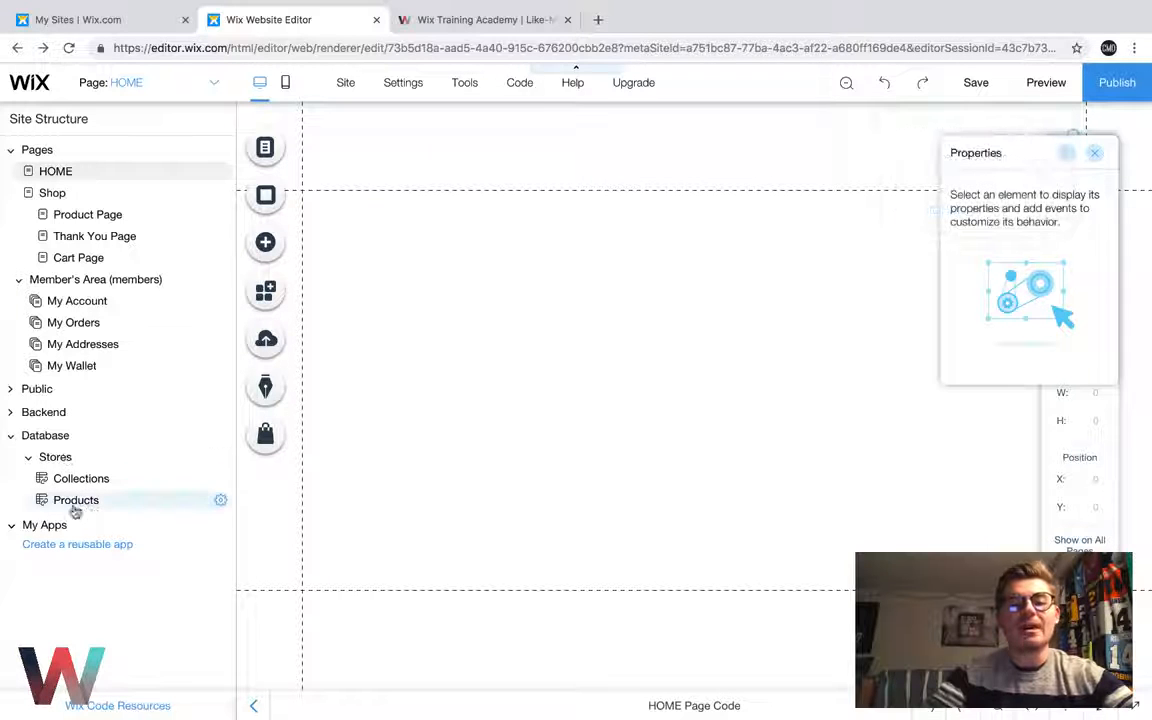
click(221, 503)
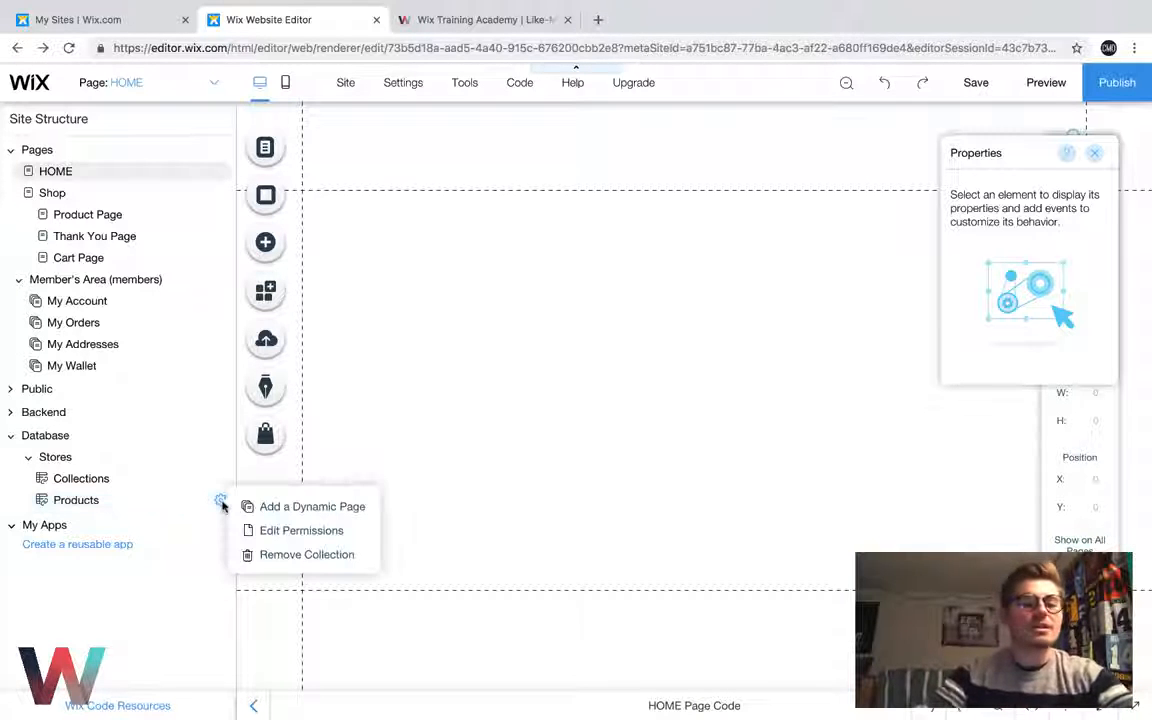
click(285, 507)
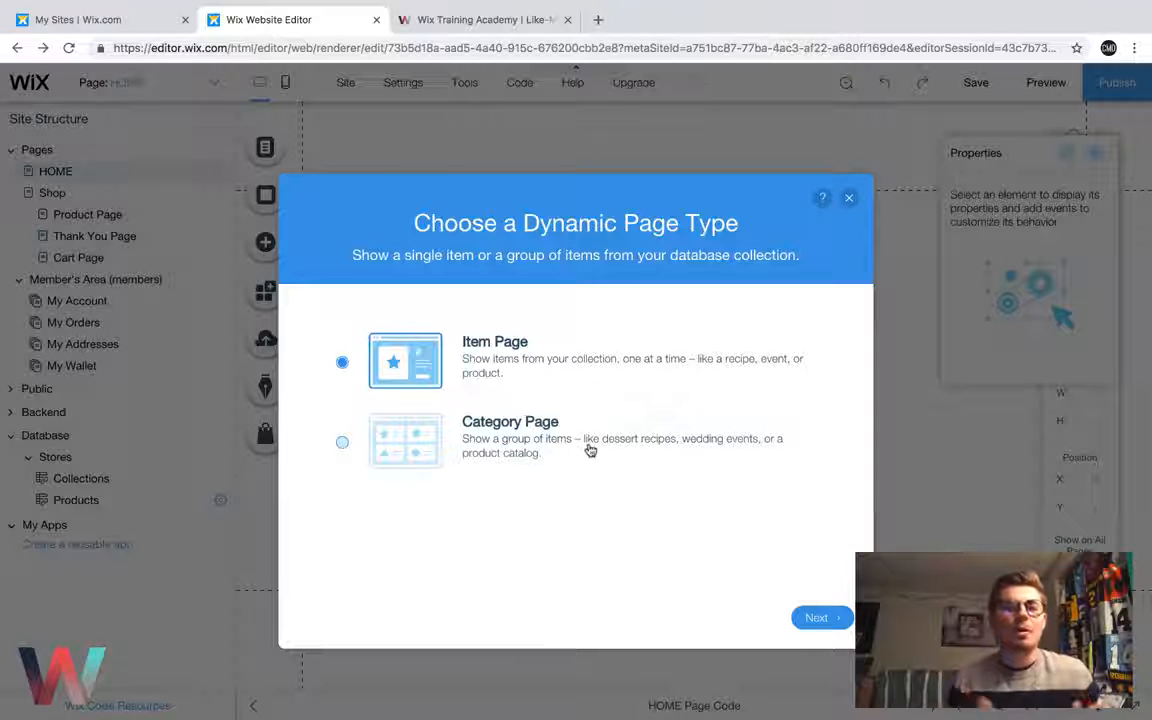
click(829, 626)
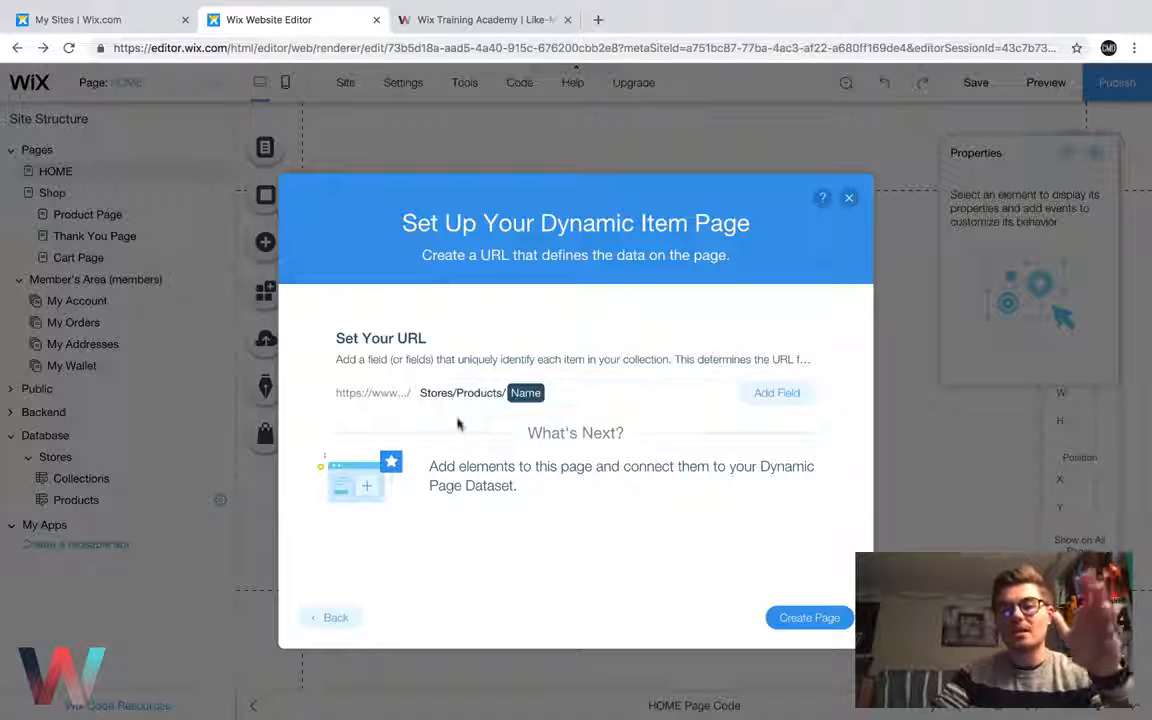
click(533, 396)
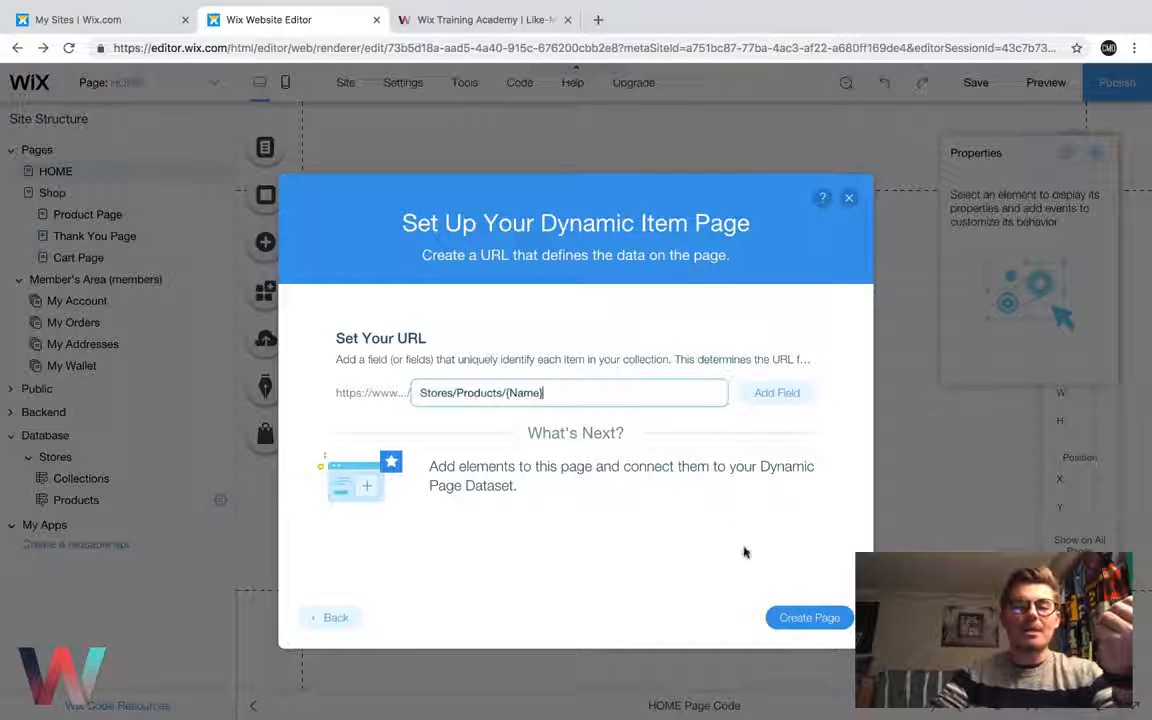
click(803, 618)
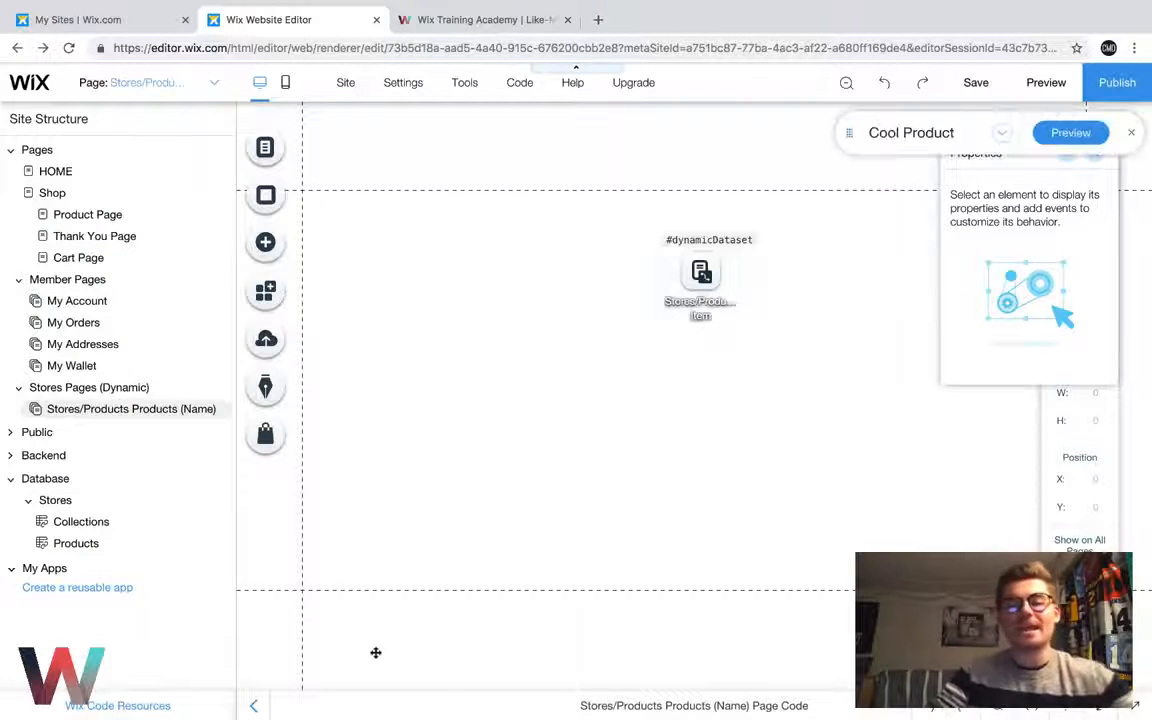
Hide the site structure and move the dynamic dataset outside the page's left margin, to about X -140, Y 133
click(258, 705)
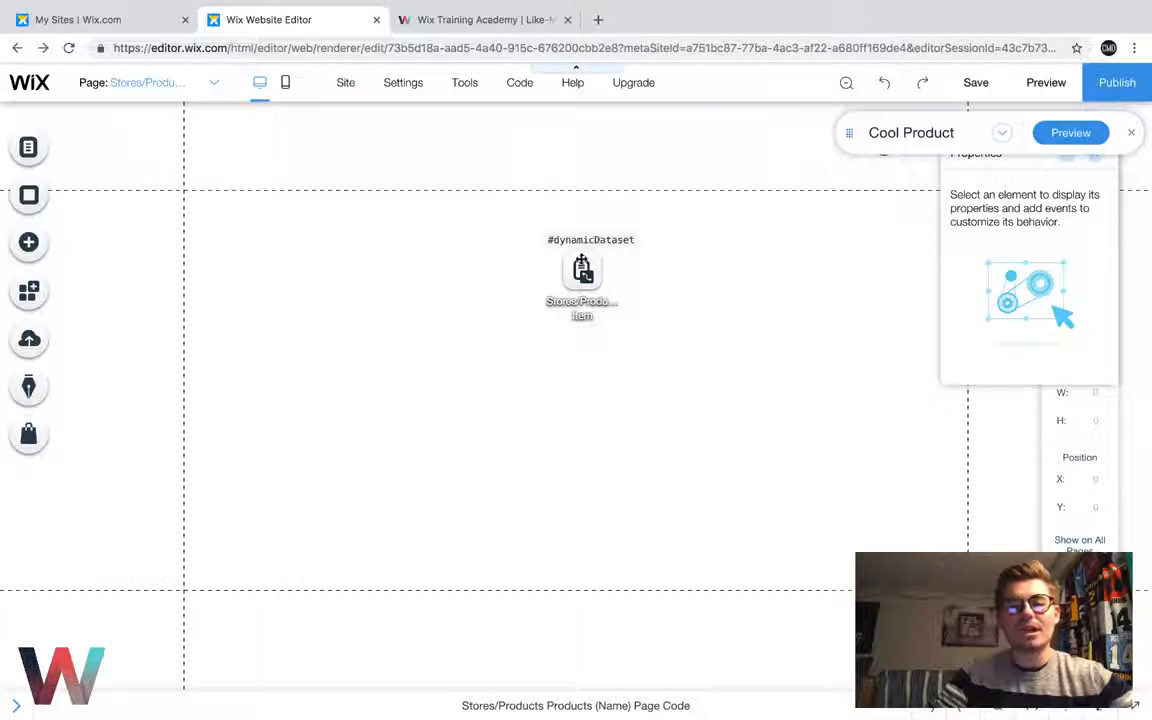
click(578, 270)
drag(240, 231, 110, 250)
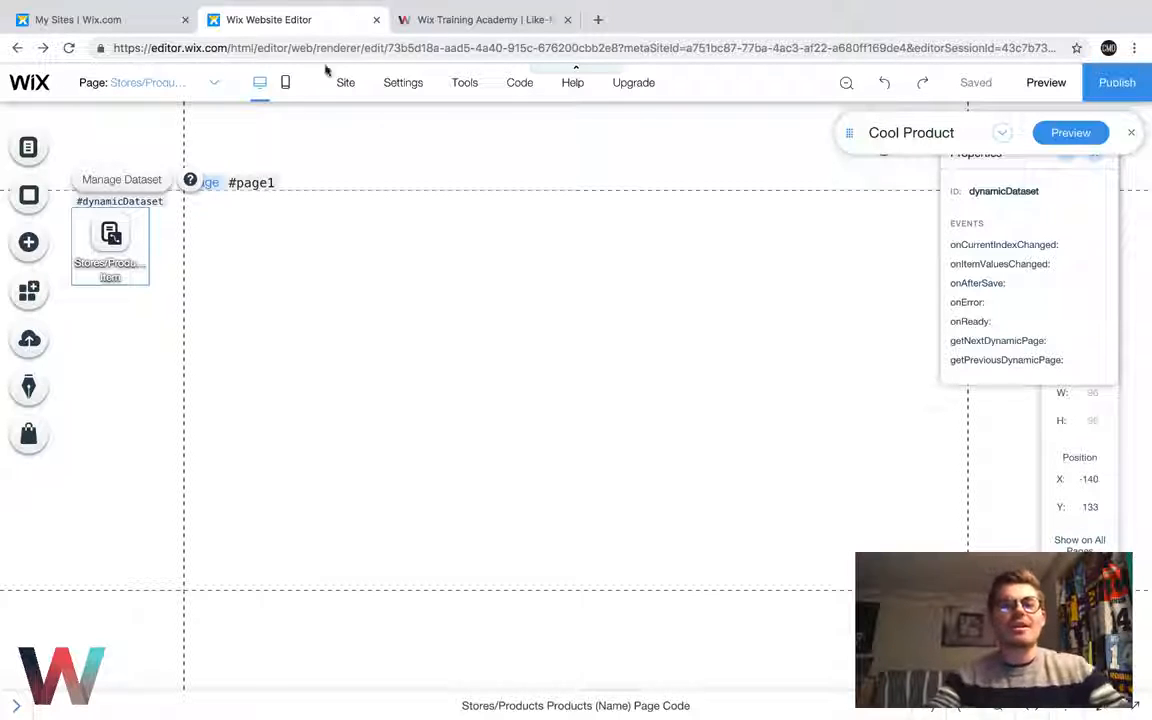
click(455, 20)
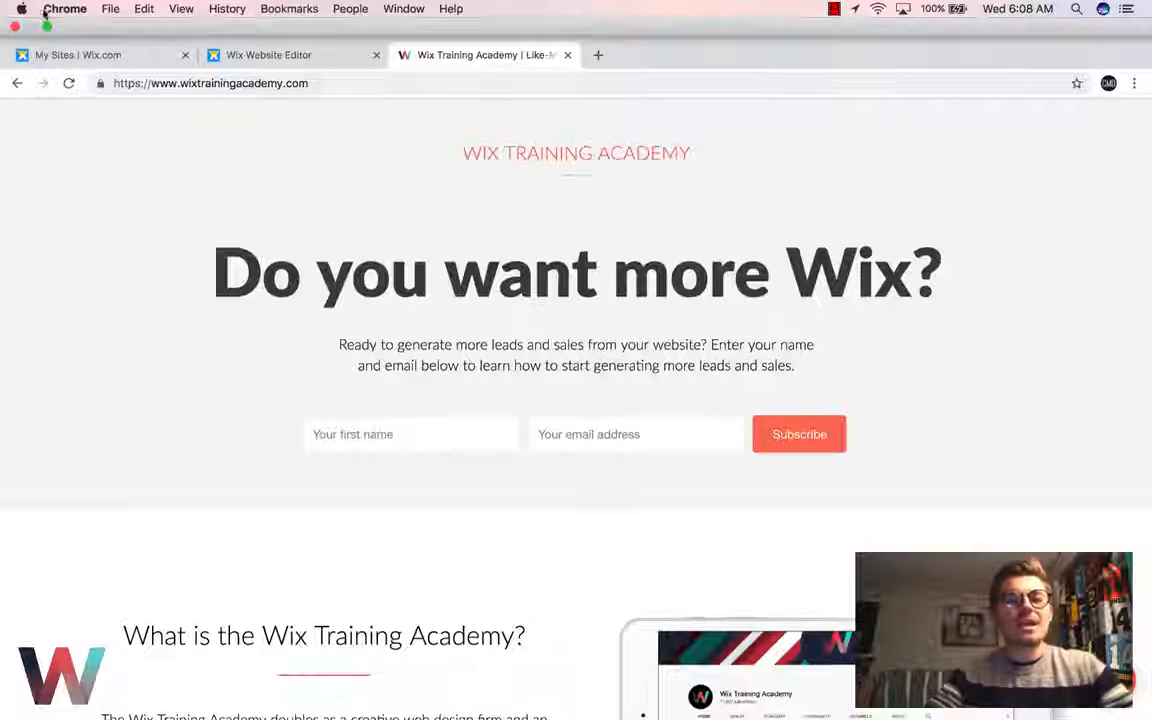
click(46, 27)
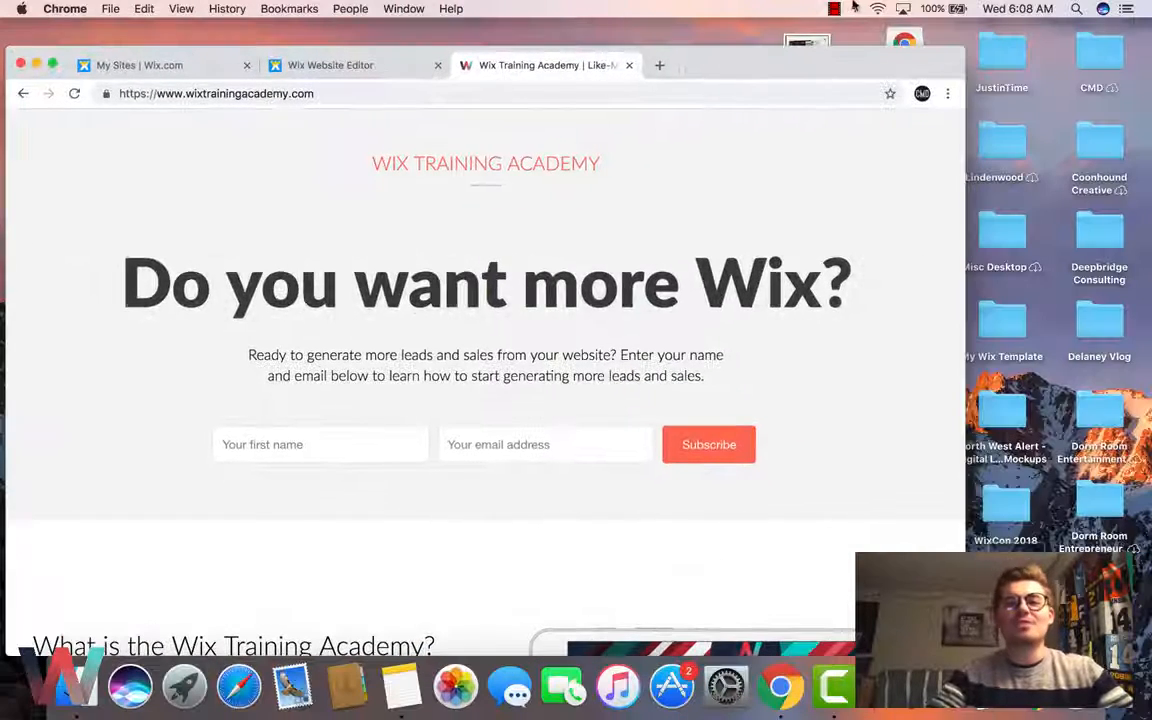
click(834, 8)
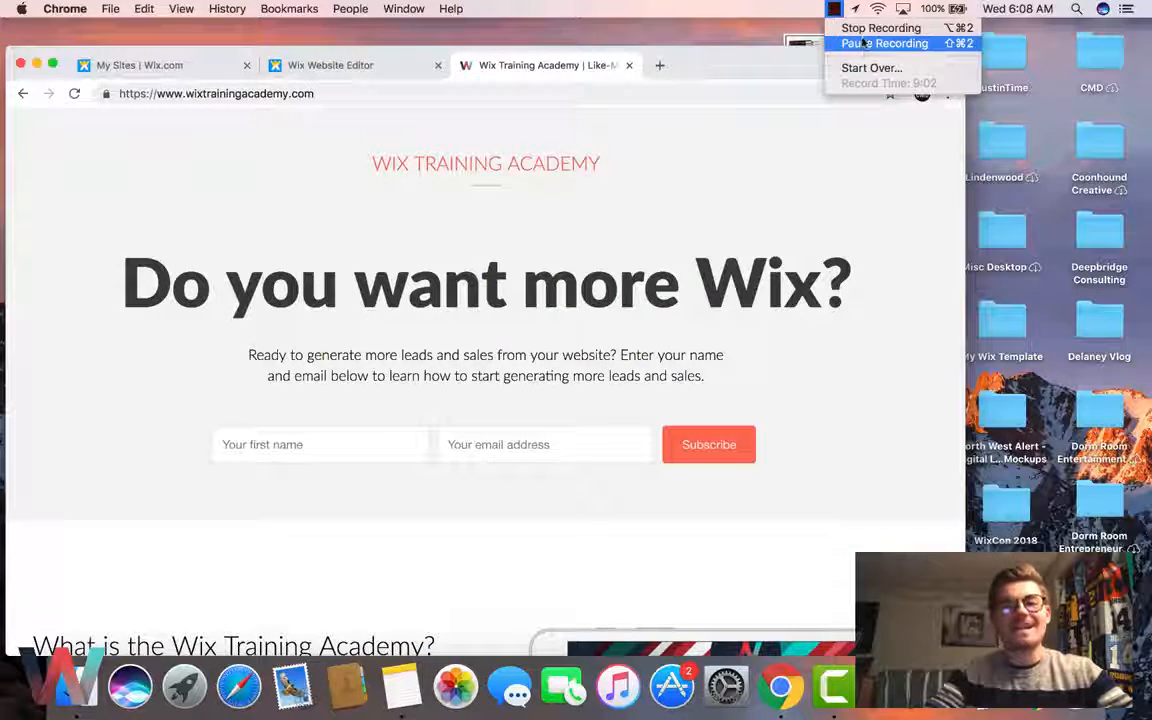